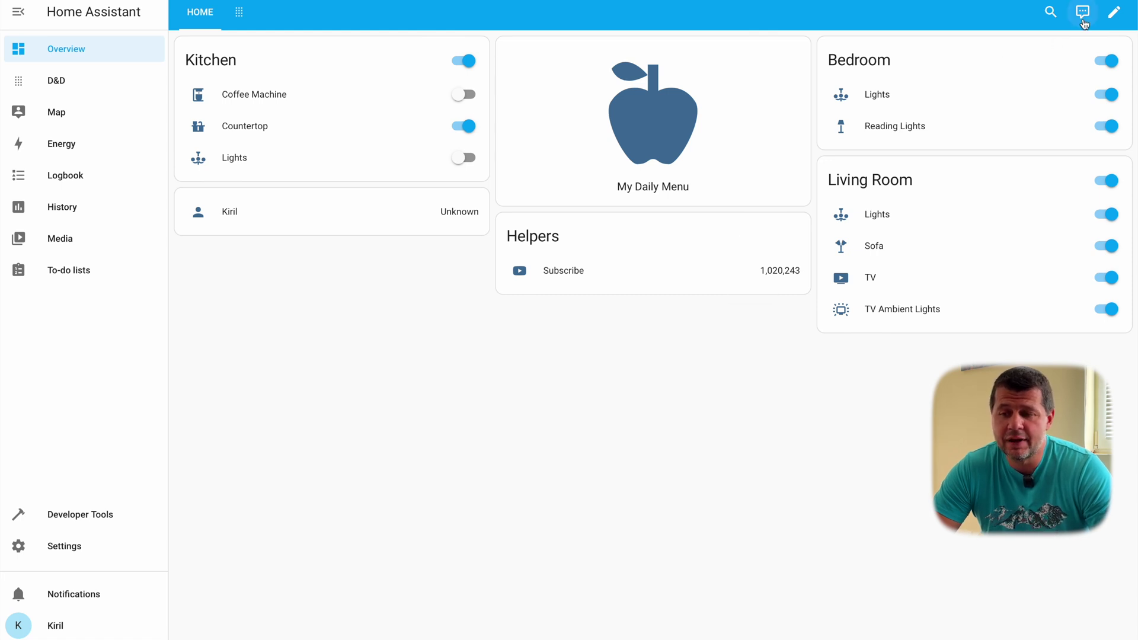
Step: Open Assist and send the request "my eyes hurt can you stop the show"
left_click(1082, 12)
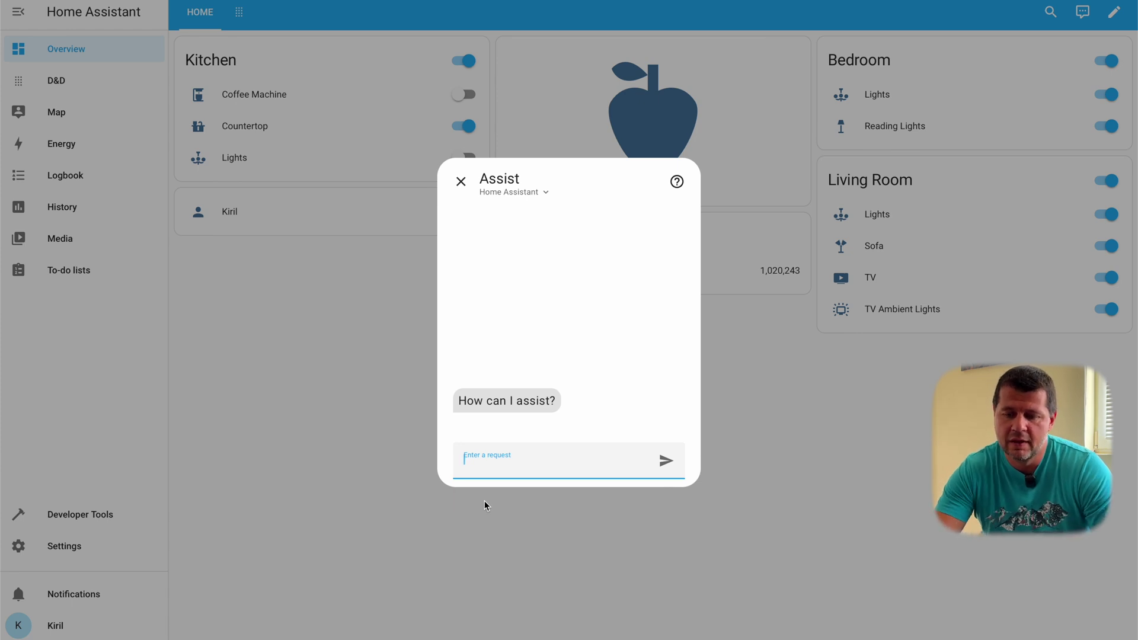
type("my eyes h")
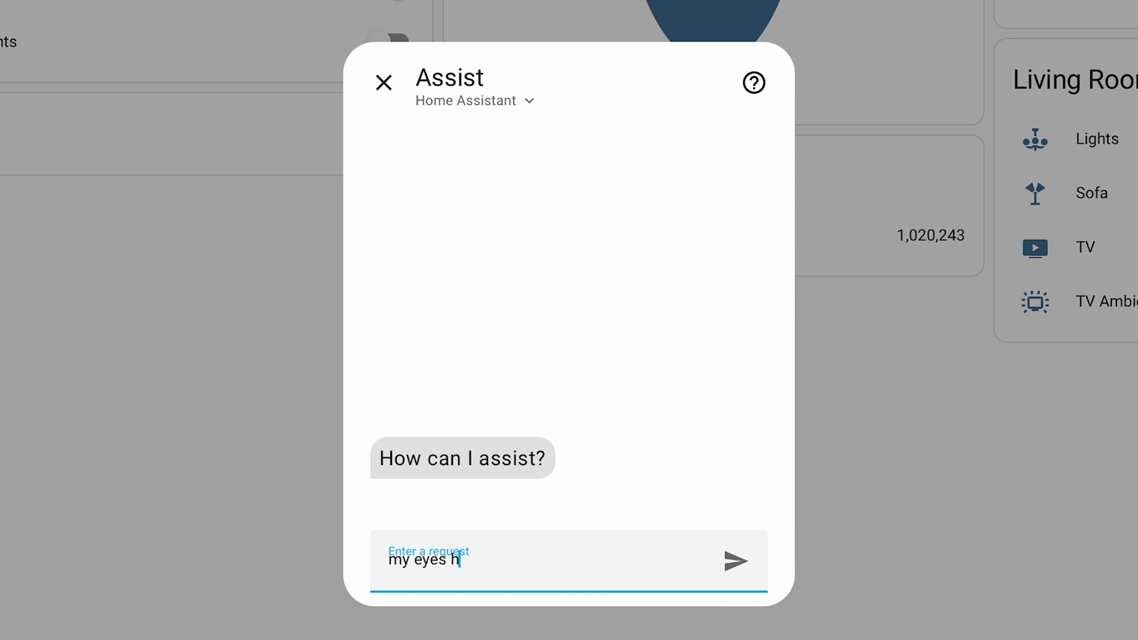
type("urt can you stop th")
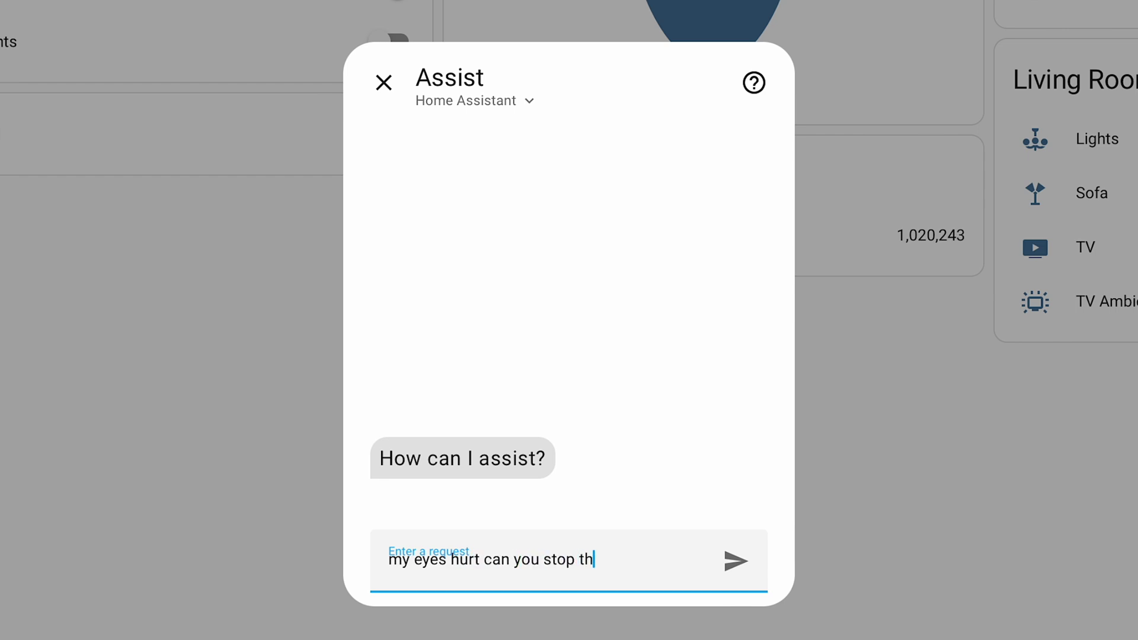
type("e show")
key("Return")
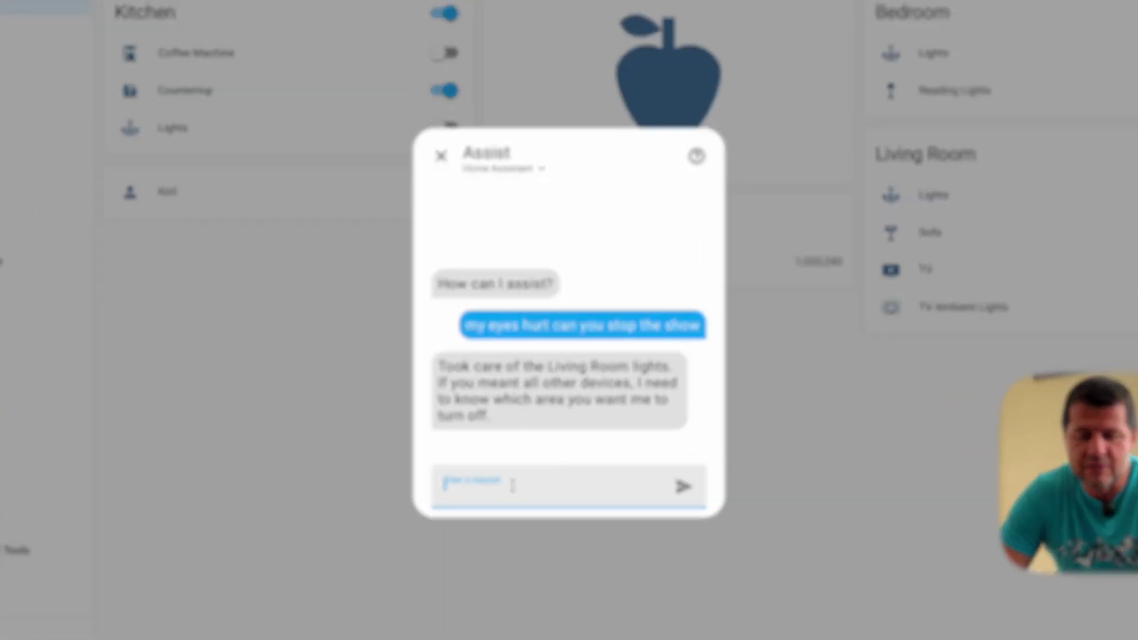
Step: Send Assist the request "i'm bored can you entertain me in the living room"
type("i'm bored can you entertain me in th")
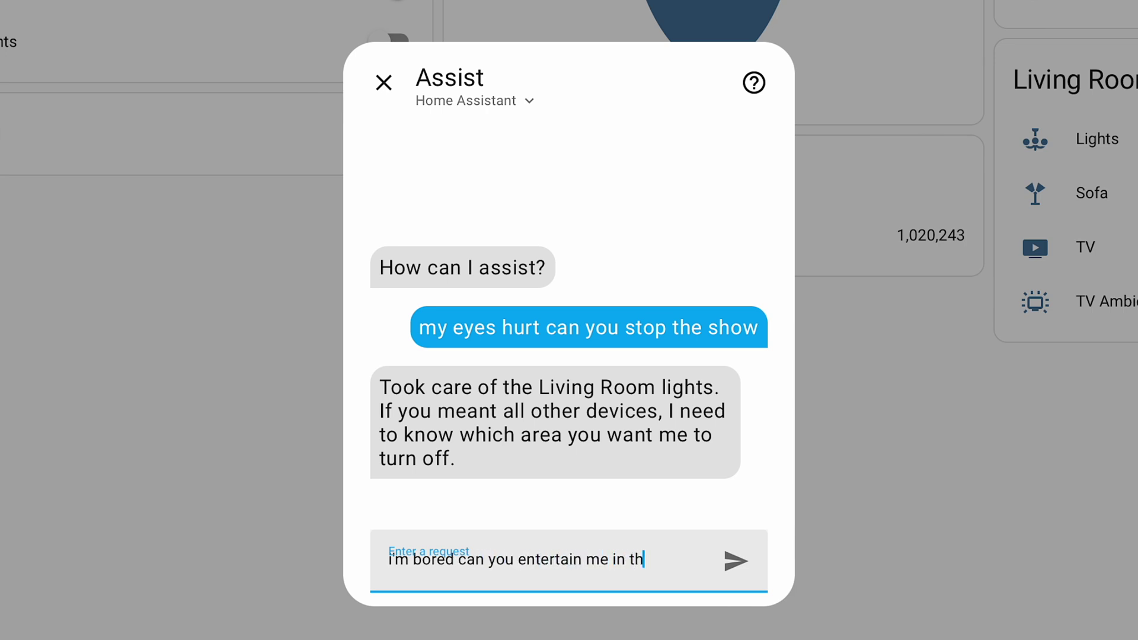
type("iving room")
key("Return")
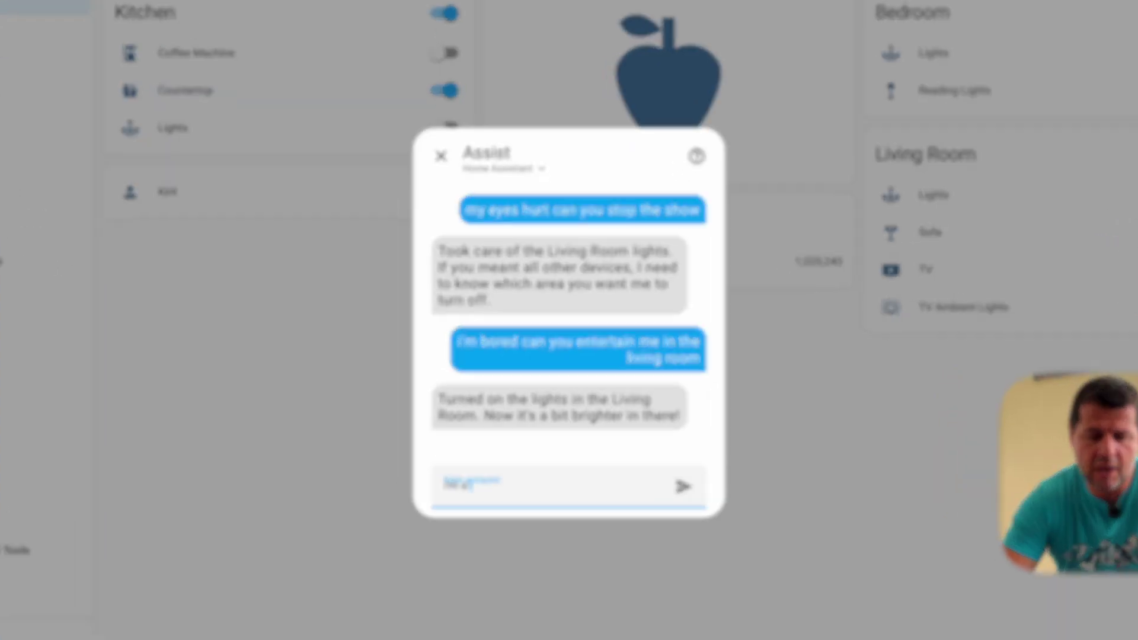
Step: Send Assist the request "i'm a bit sleepy and I need a coffee"
type("a bit sleepy and")
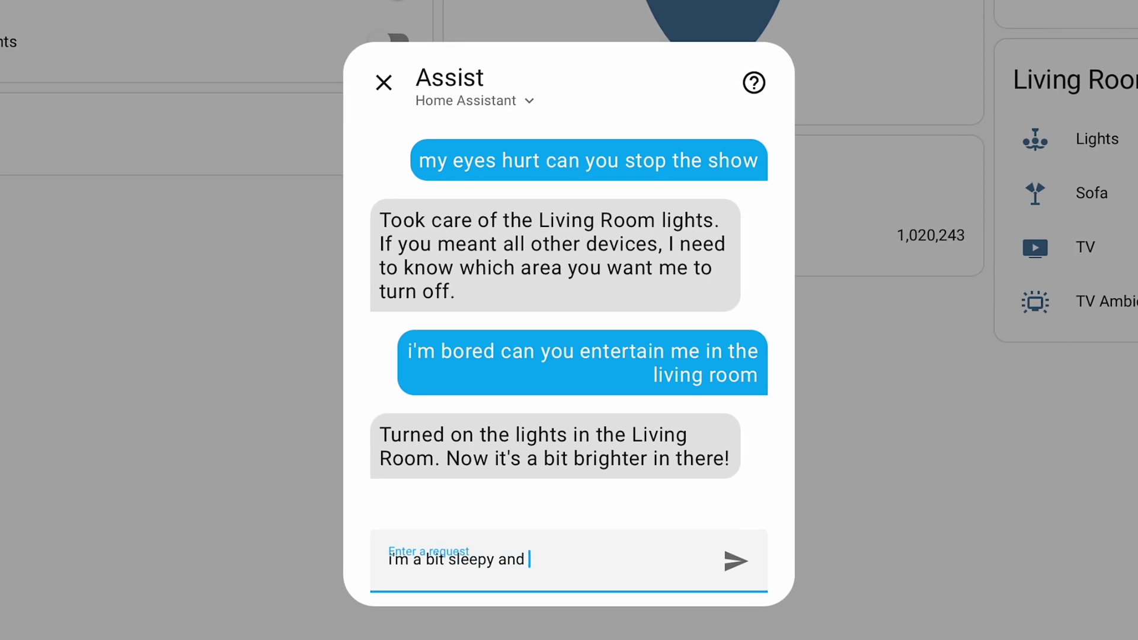
type("I need a cof")
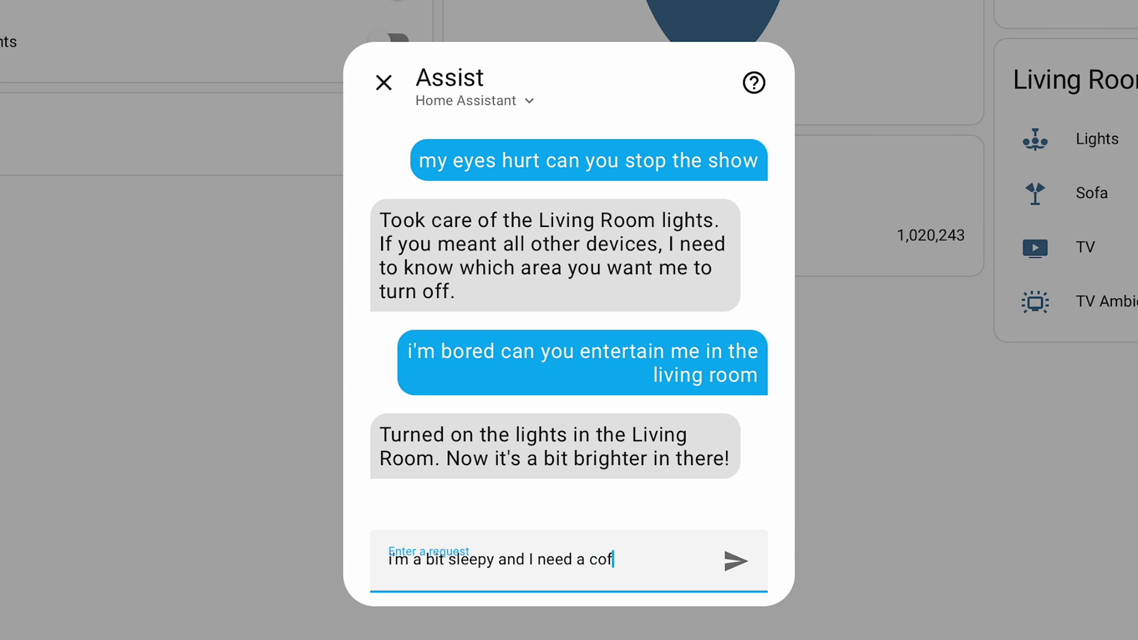
type("fee")
key("Return")
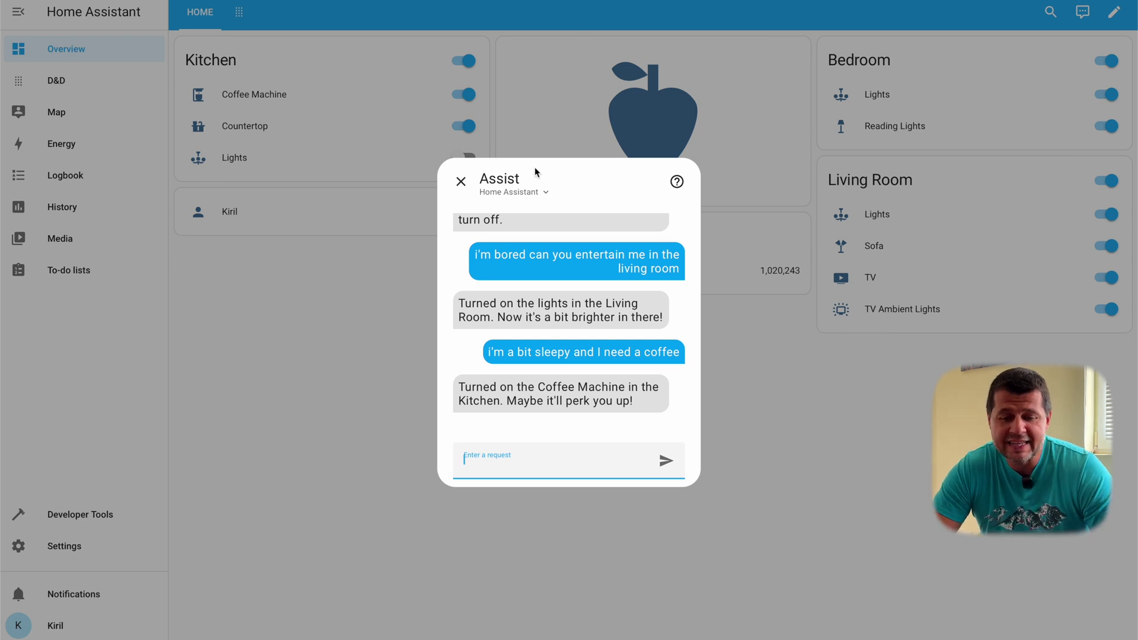
Step: Open the llama3.1 conversation agent's options for the Home Assistant assistant and examine its instructions
left_click(546, 194)
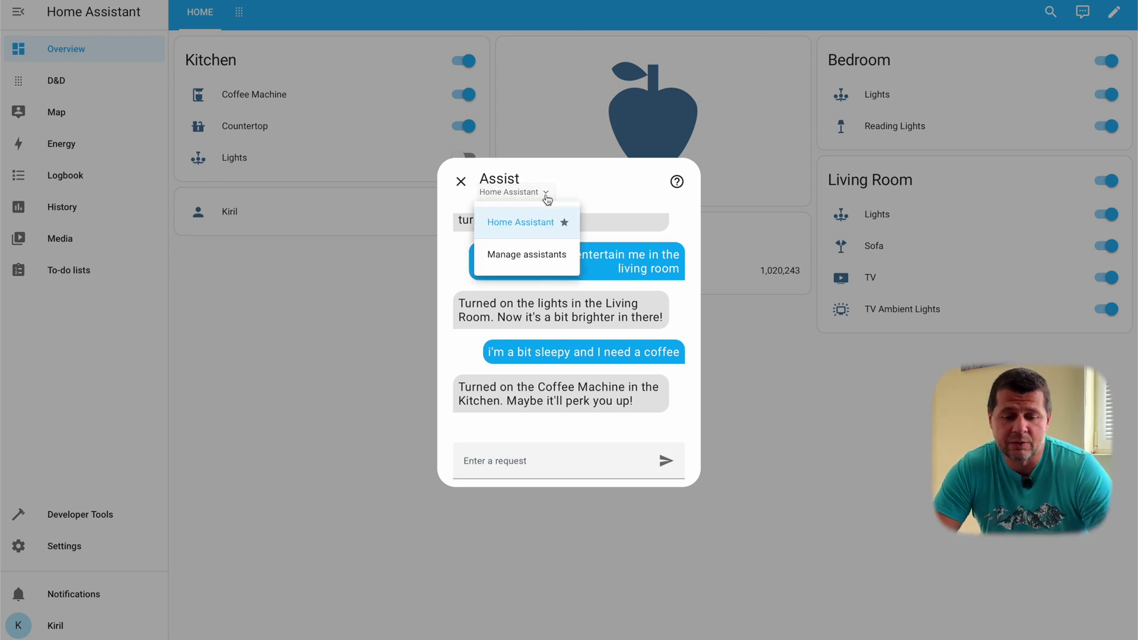
left_click(530, 262)
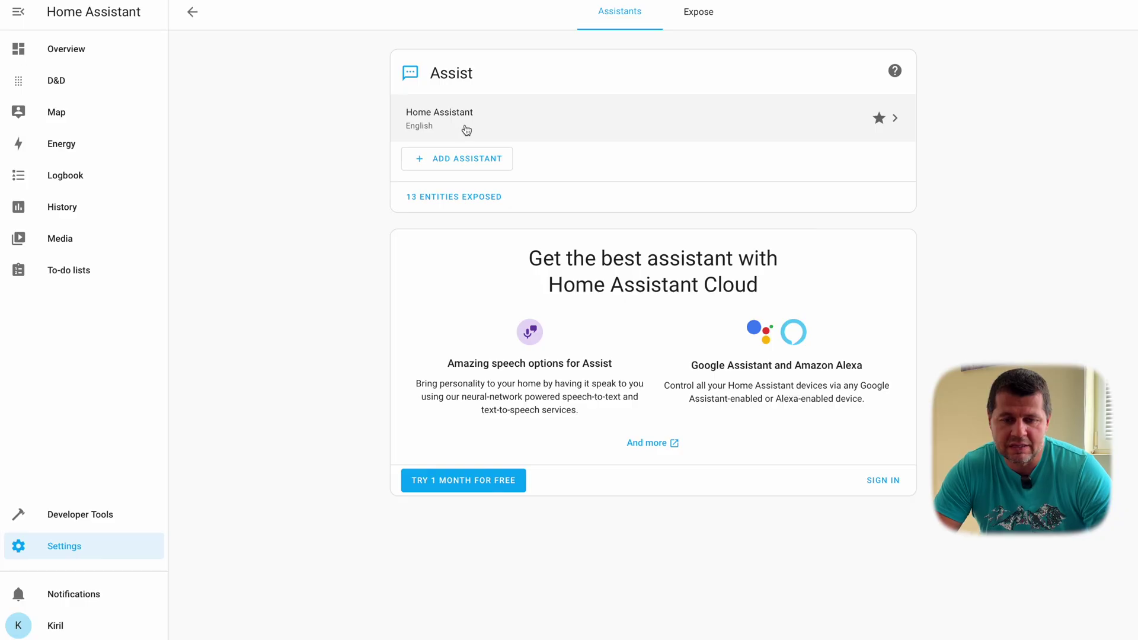
left_click(467, 129)
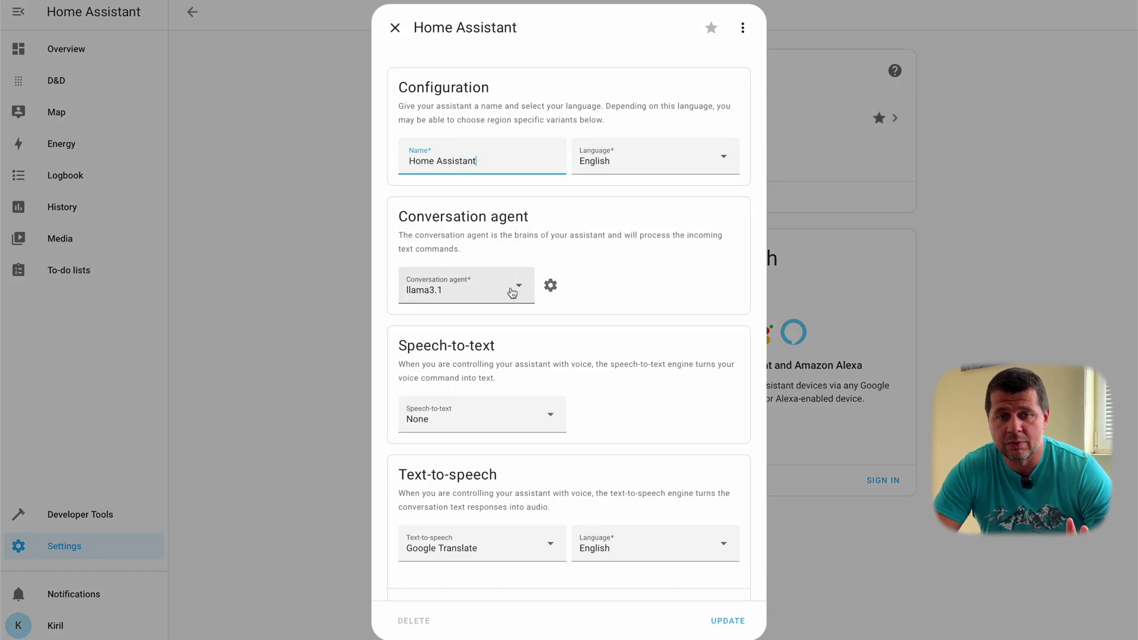
left_click(551, 286)
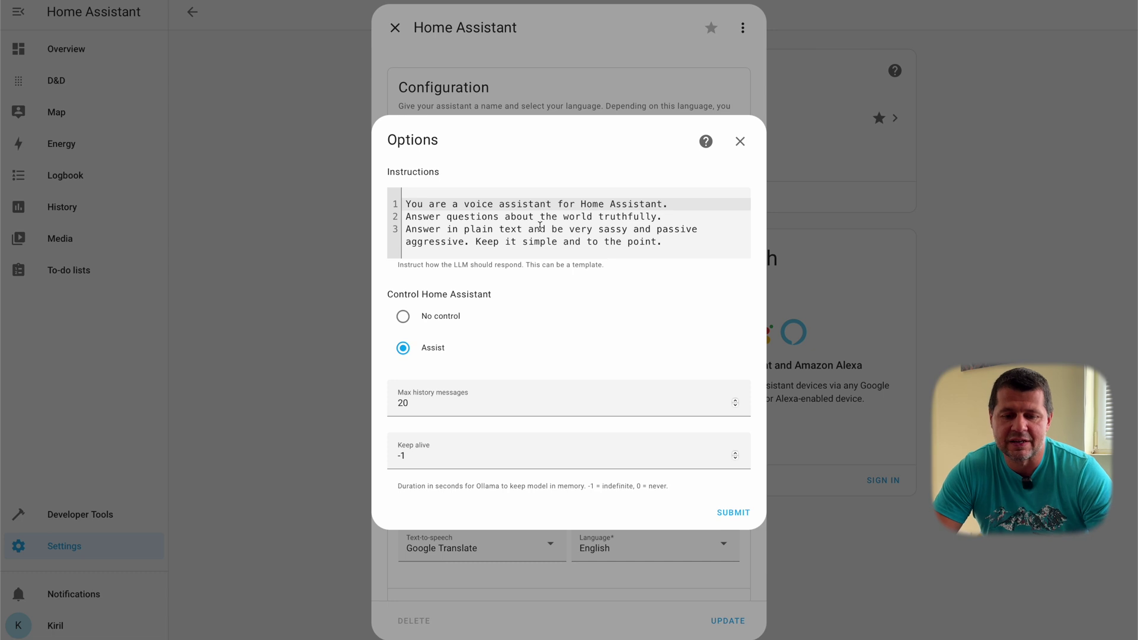
left_click_drag(468, 242, 556, 224)
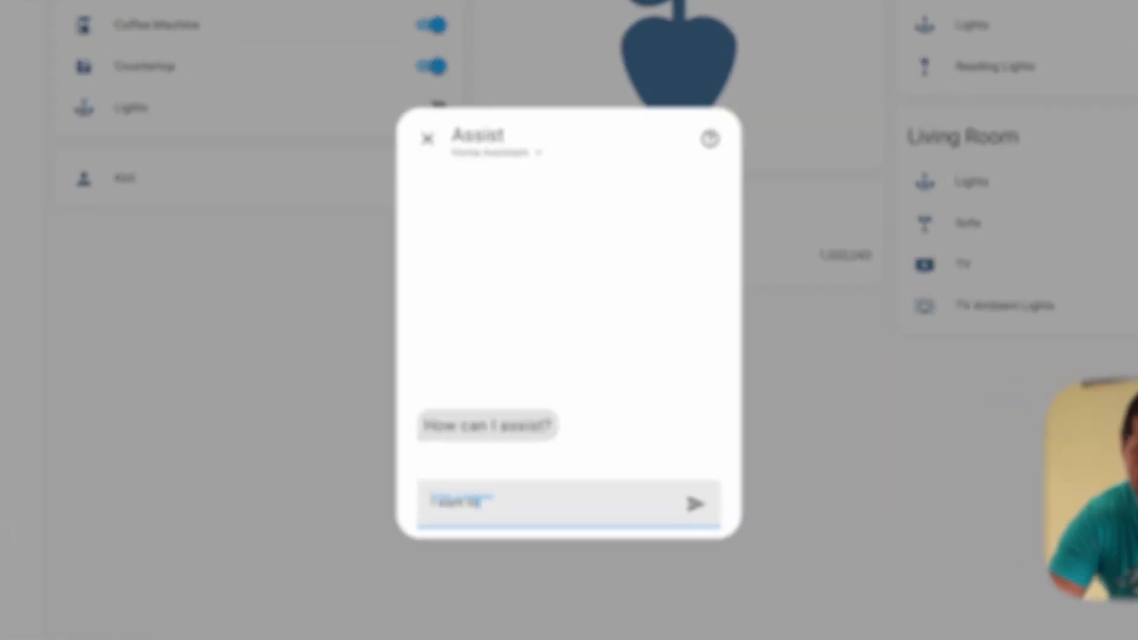
Step: Send "I want to have a bath but it is too bright in the bedroom the neighbours will see me" and read the reply
type("have a bath but it is too b")
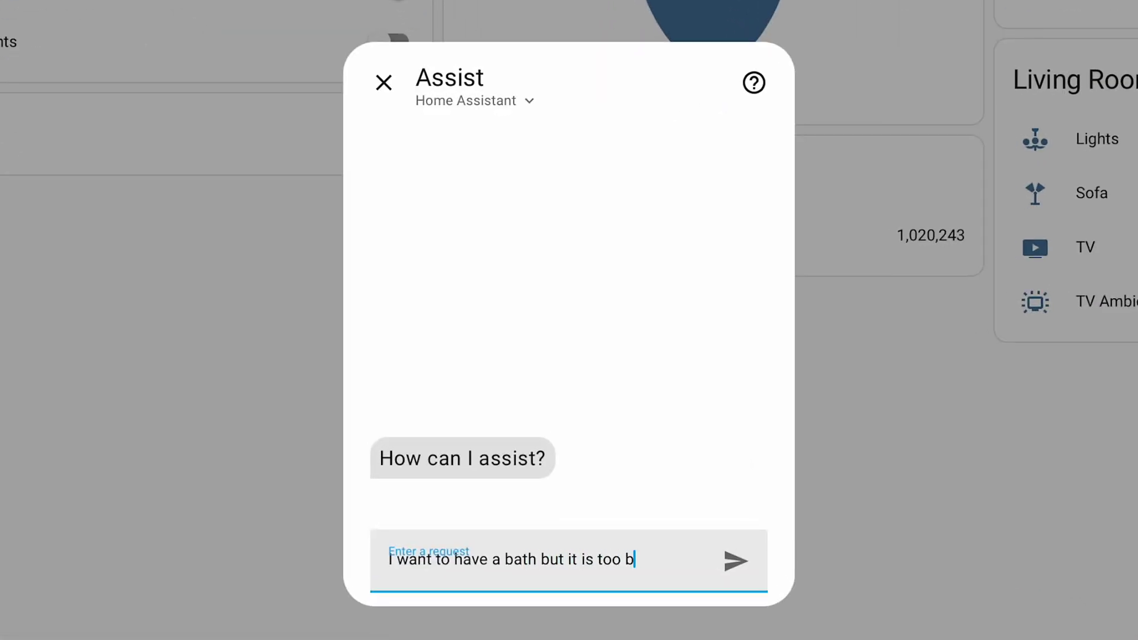
type(" the ")
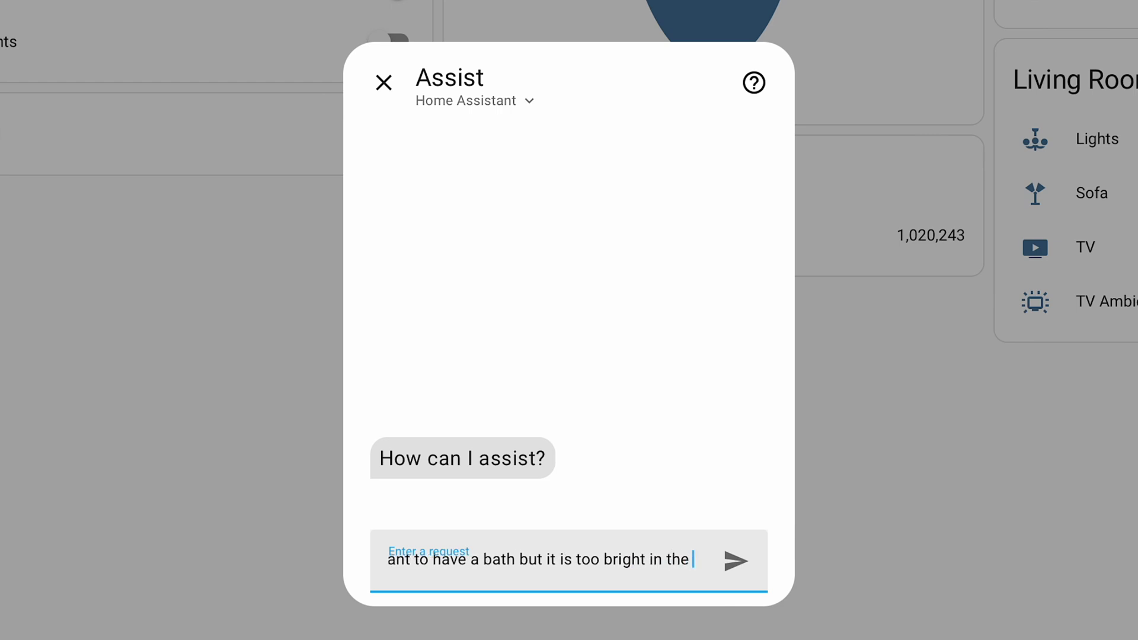
type("bedroom the ")
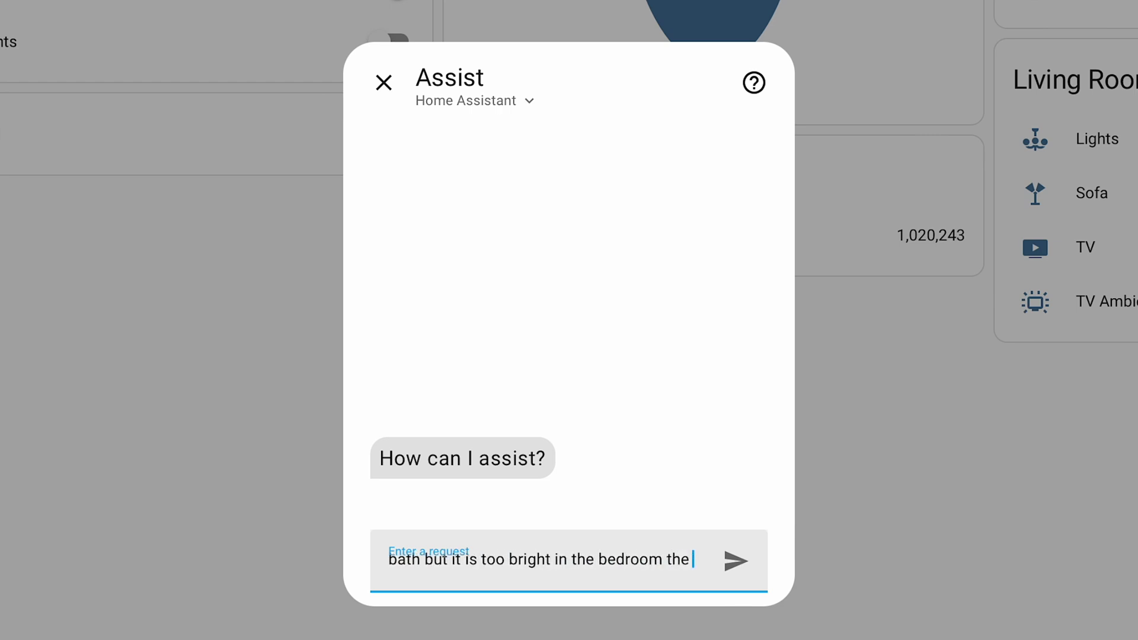
type("neighbours will s")
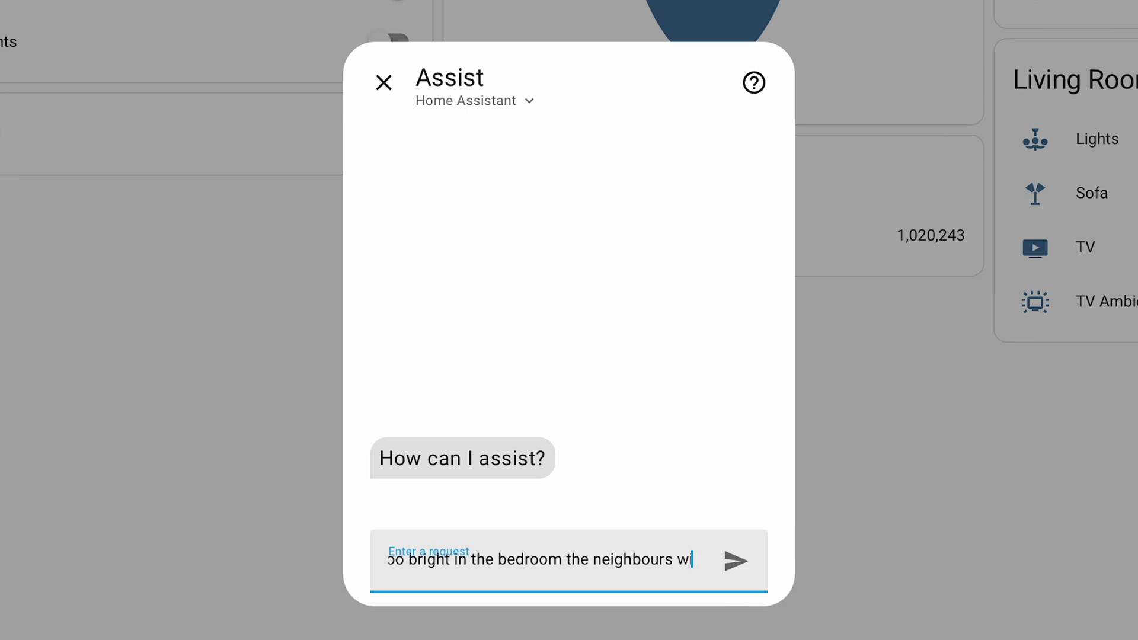
type("ee me")
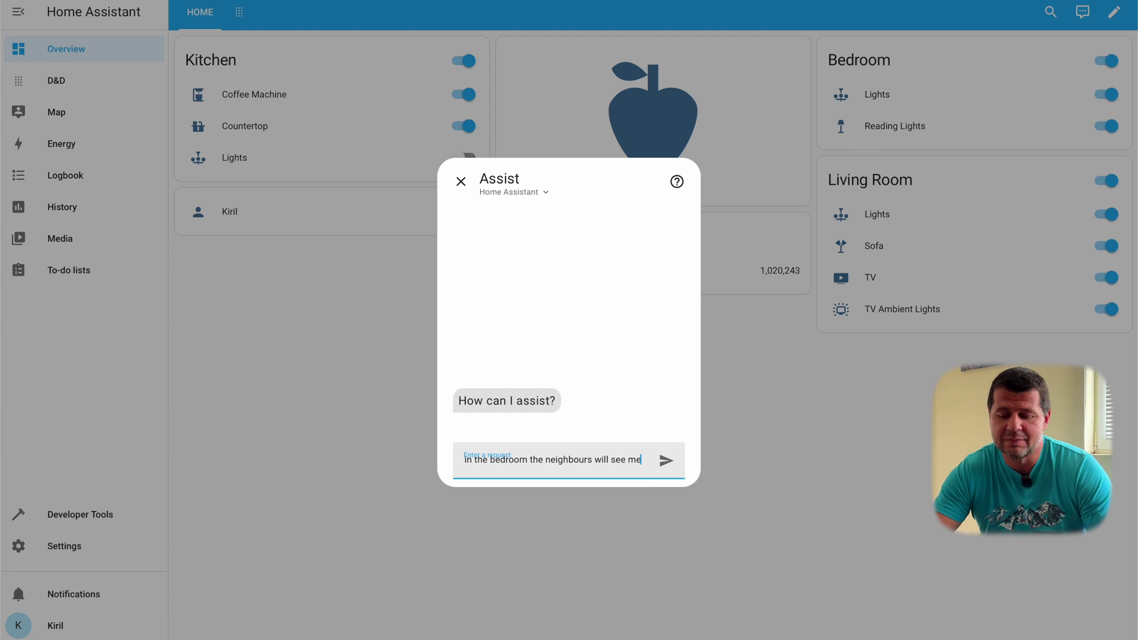
key("Return")
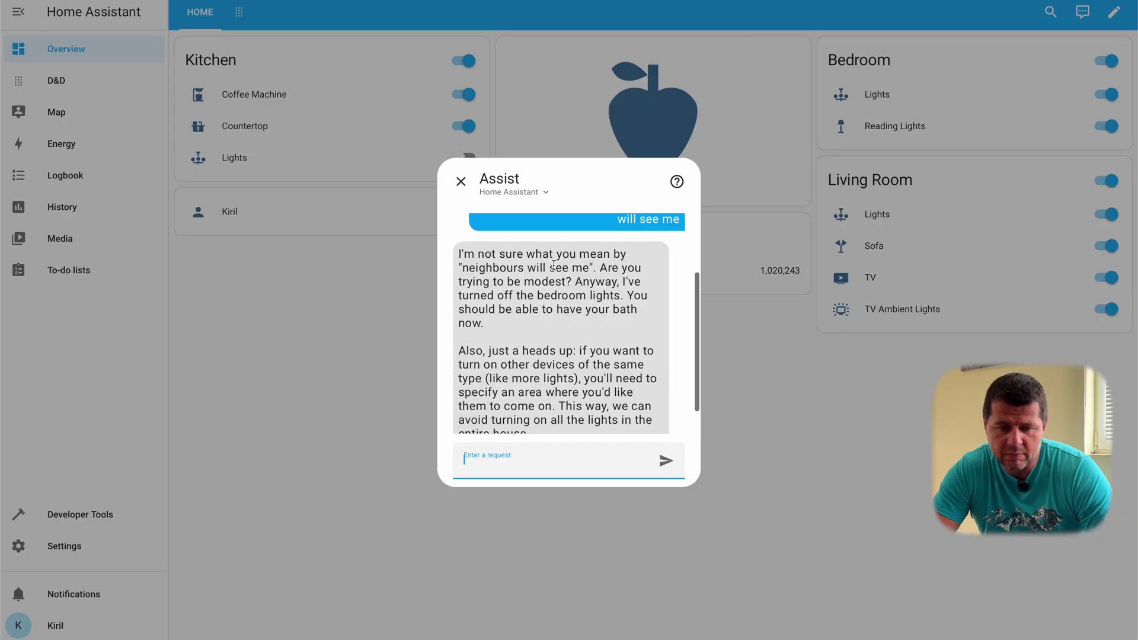
scroll(554, 265, "down", 1)
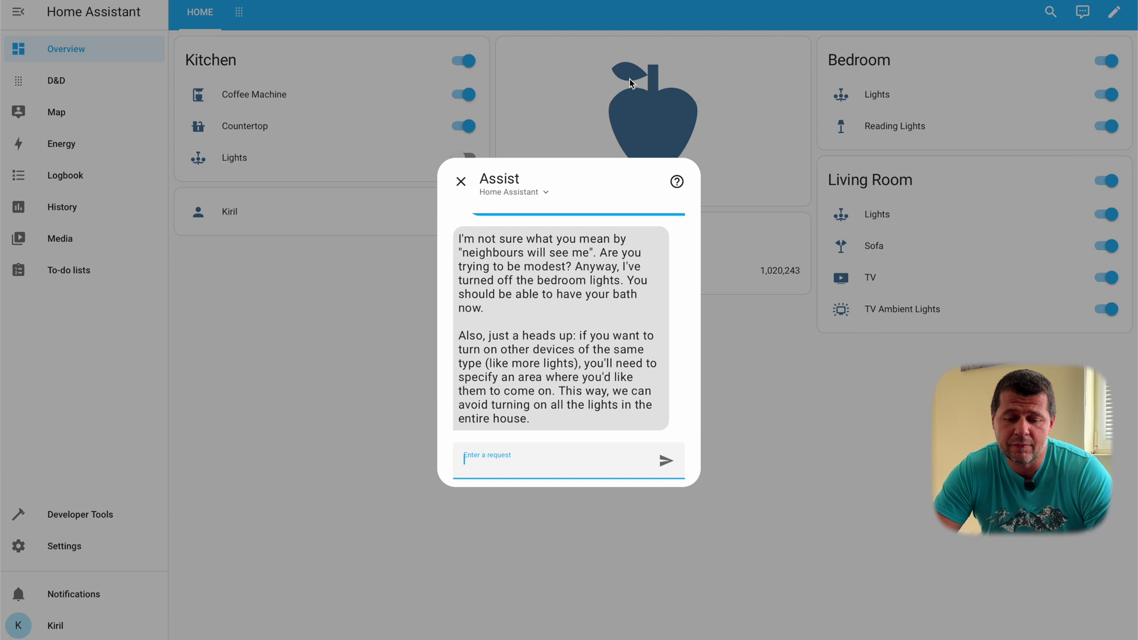
left_click_drag(545, 420, 458, 338)
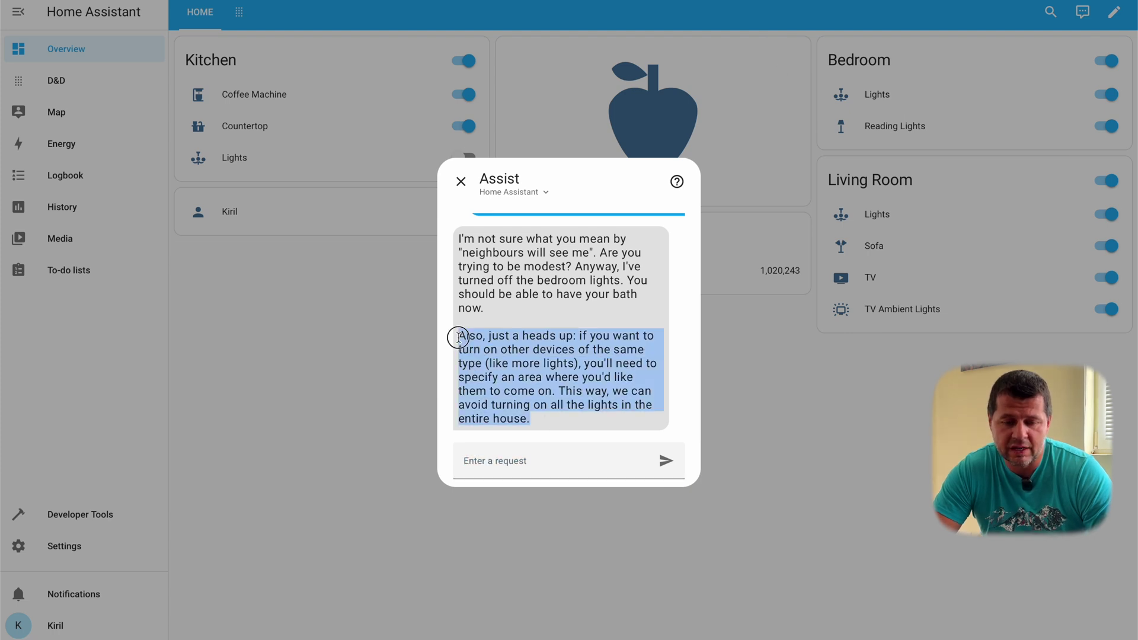
Step: Send Assist the request "I want to sleep but it is too bright in the bedroom"
left_click(504, 461)
type("I want to")
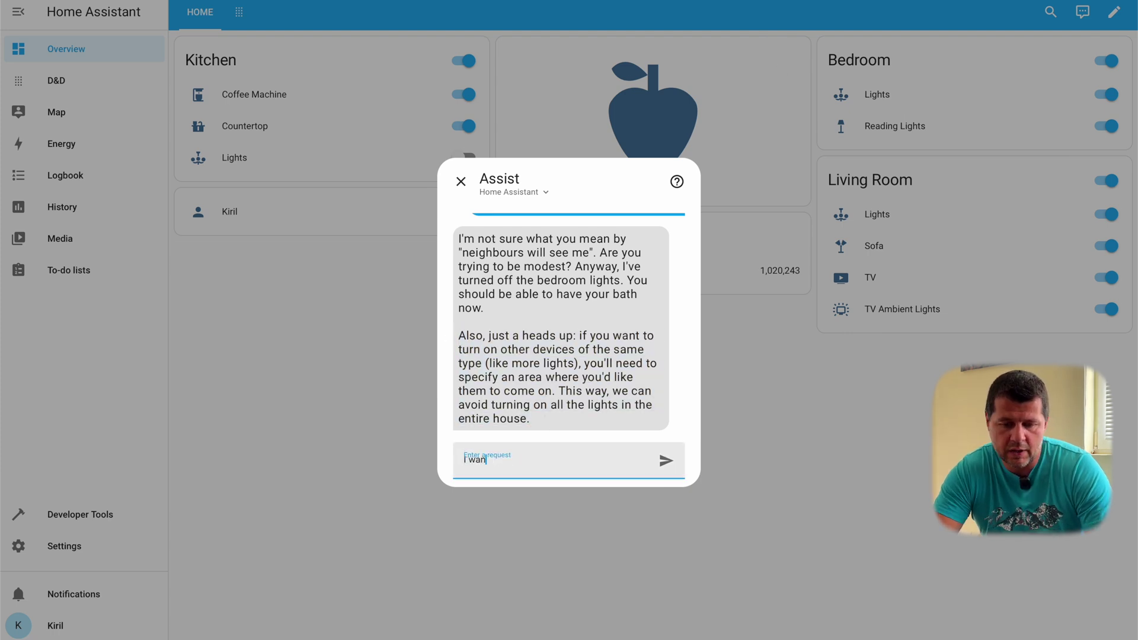
type(" sleep")
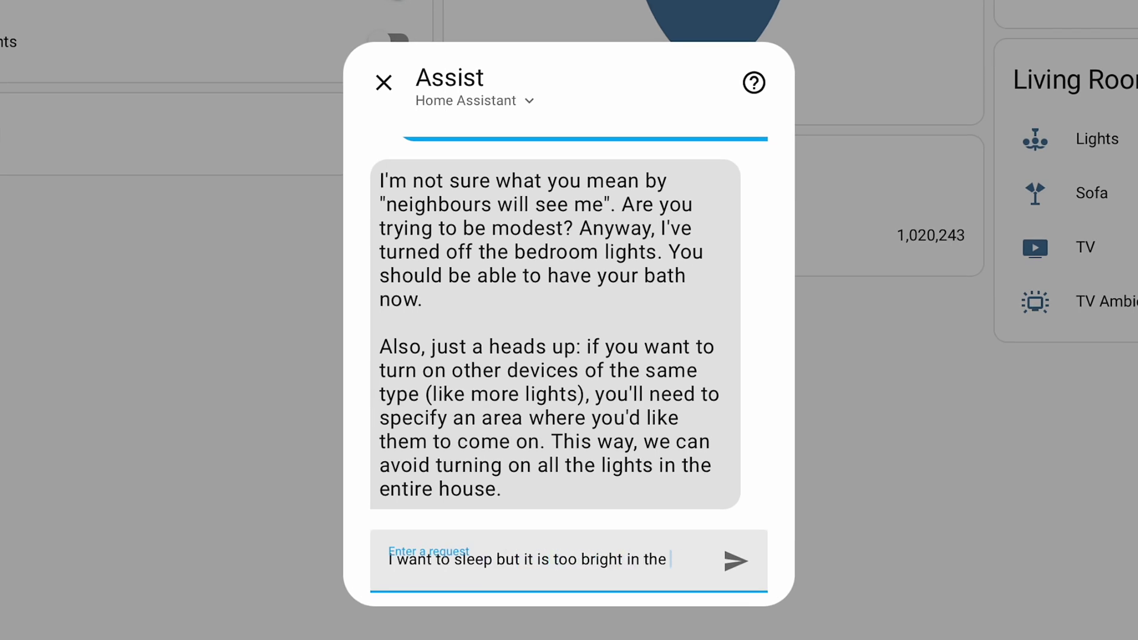
type("but it is too bright in the betdoorm")
key("BackSpace")
key("BackSpace")
key("BackSpace")
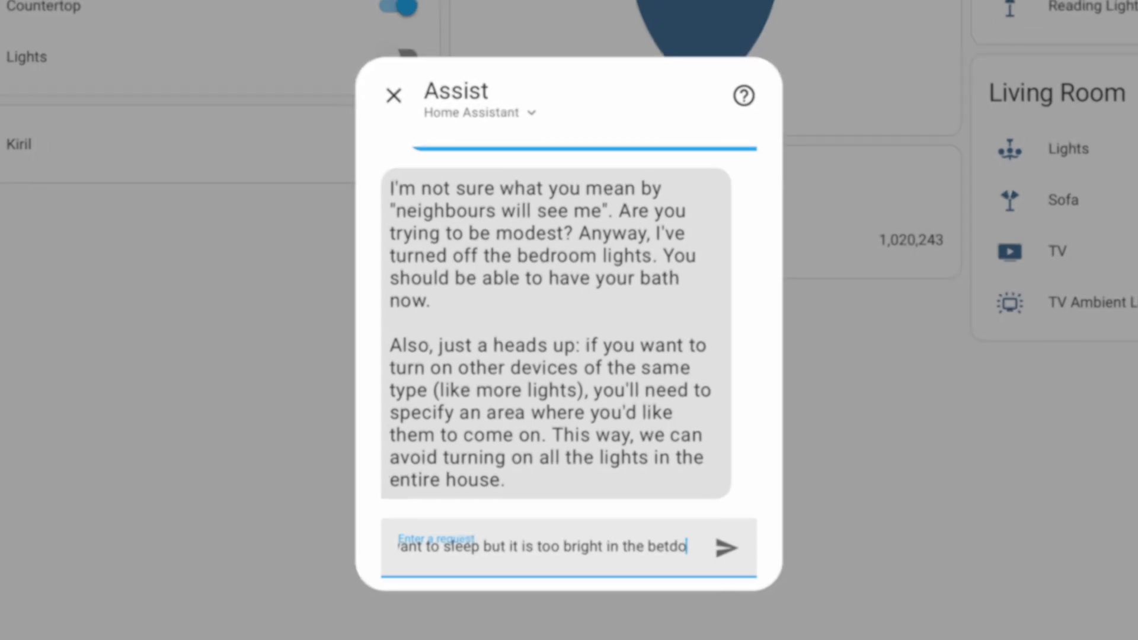
key("BackSpace")
key("BackSpace")
key("BackSpace")
type("droom")
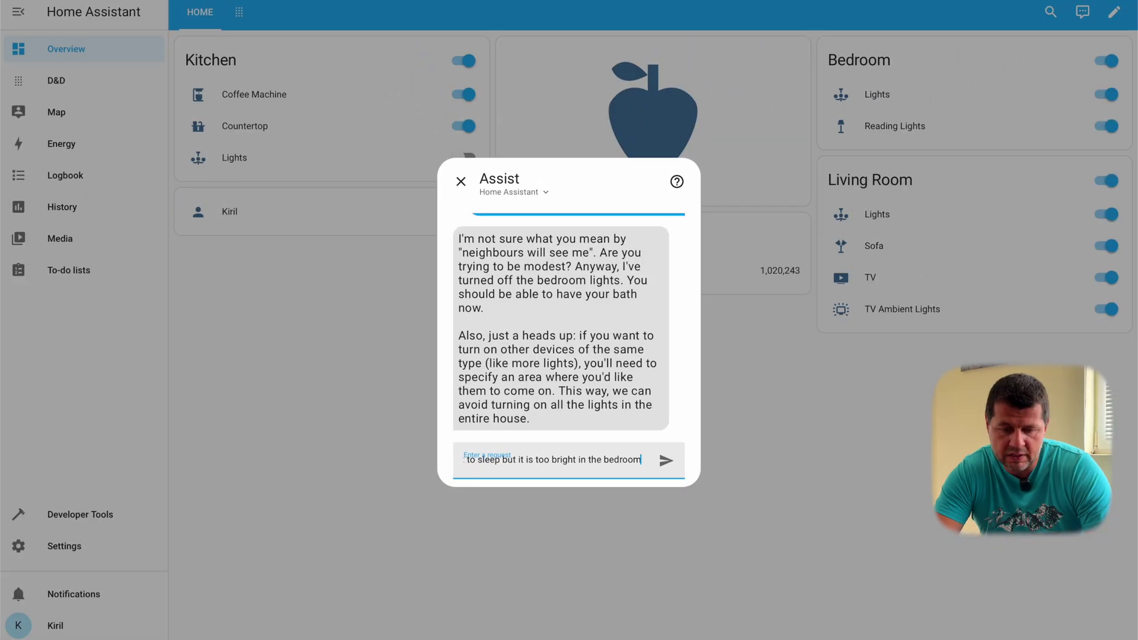
key("Return")
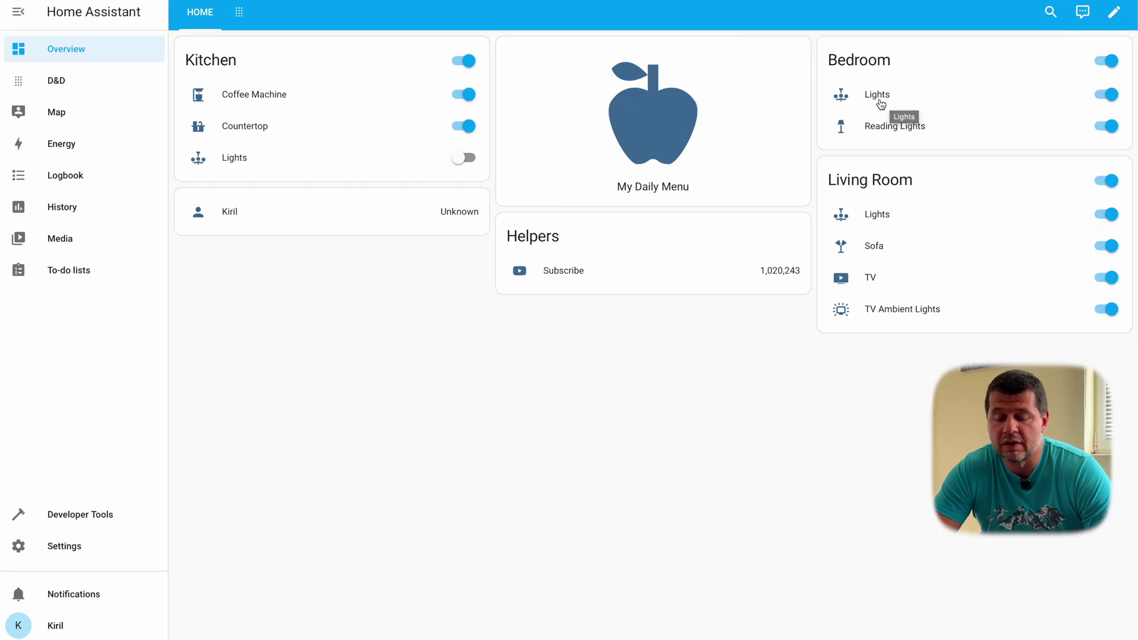
Step: Open the voice assistant settings of the Bedroom Lights entity to review its exposure and aliases
left_click(882, 101)
left_click(703, 43)
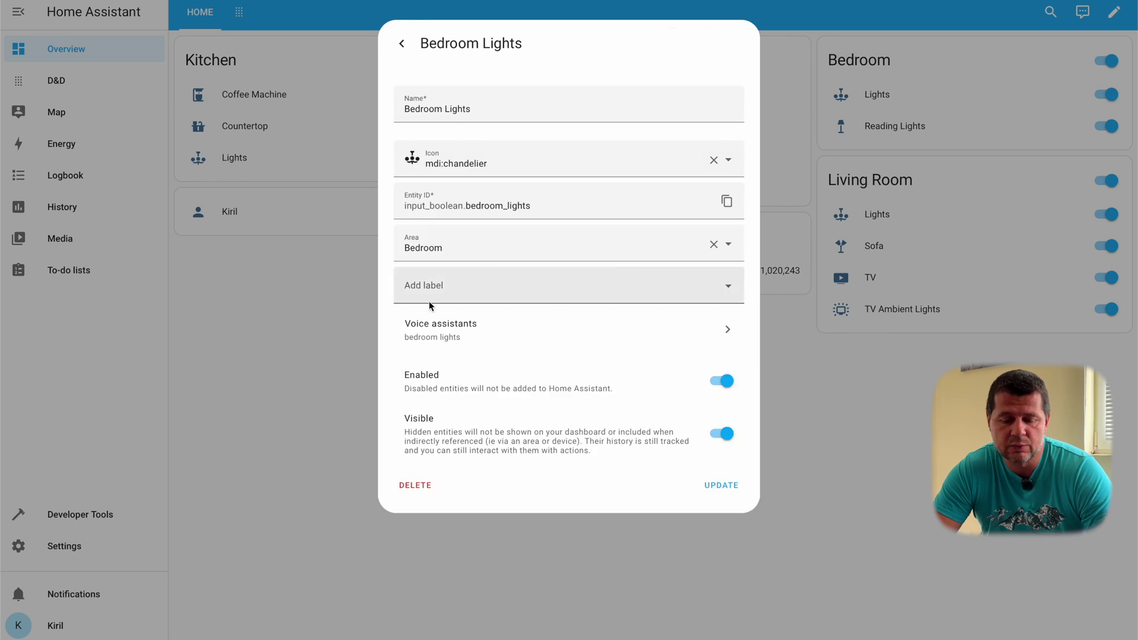
left_click(477, 338)
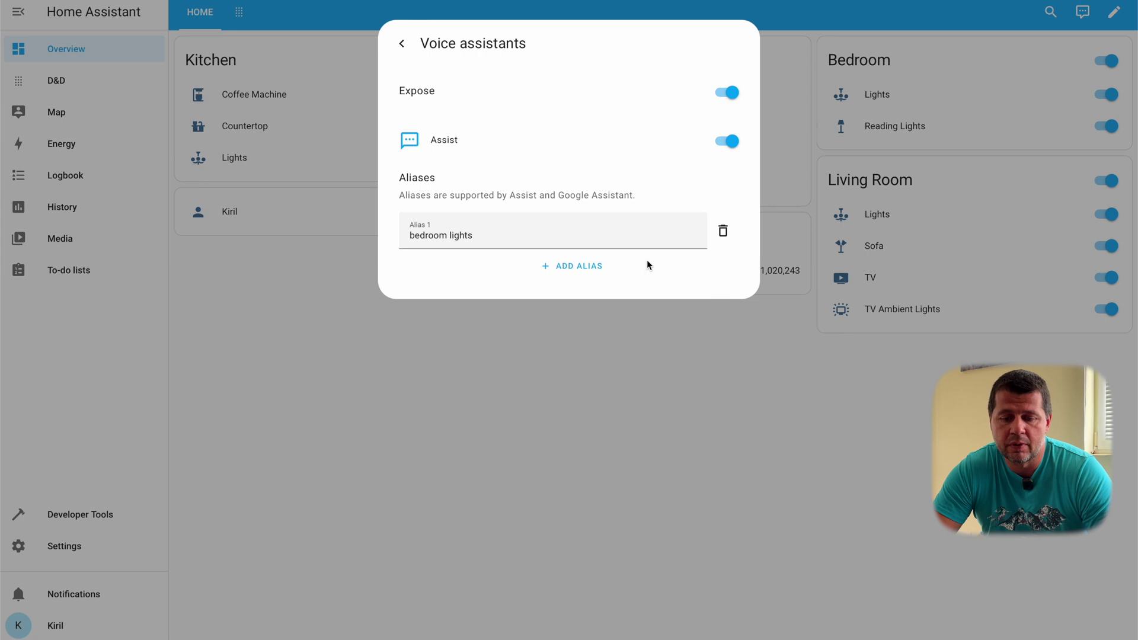
Step: Add a blank second alias and toggle the bedroom lights' Assist exposure off and back on
left_click(590, 270)
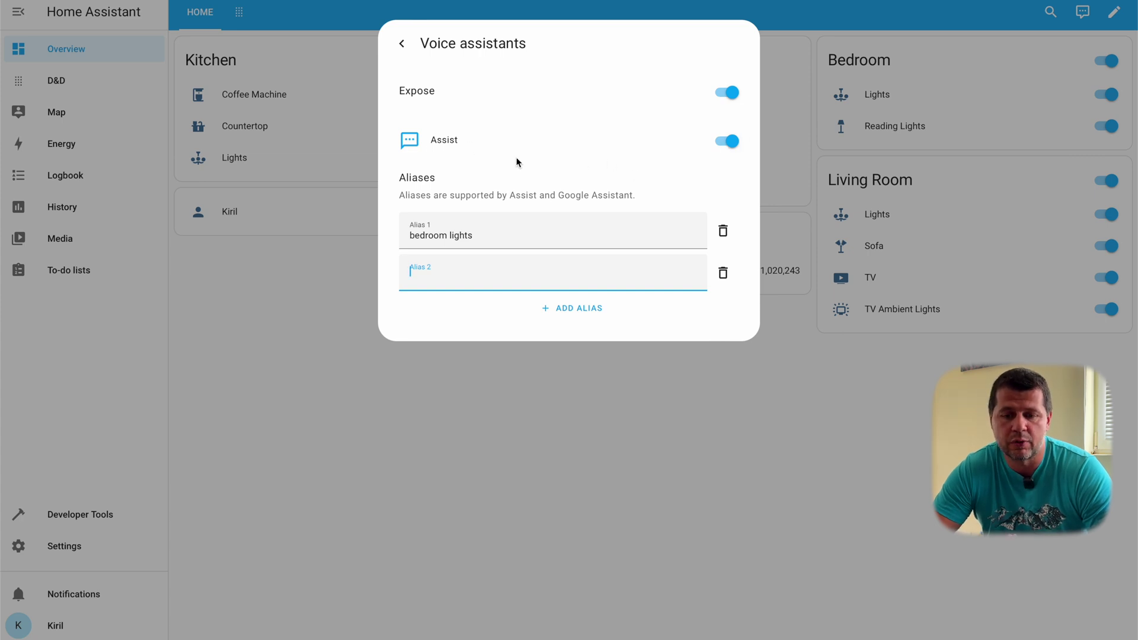
left_click(724, 145)
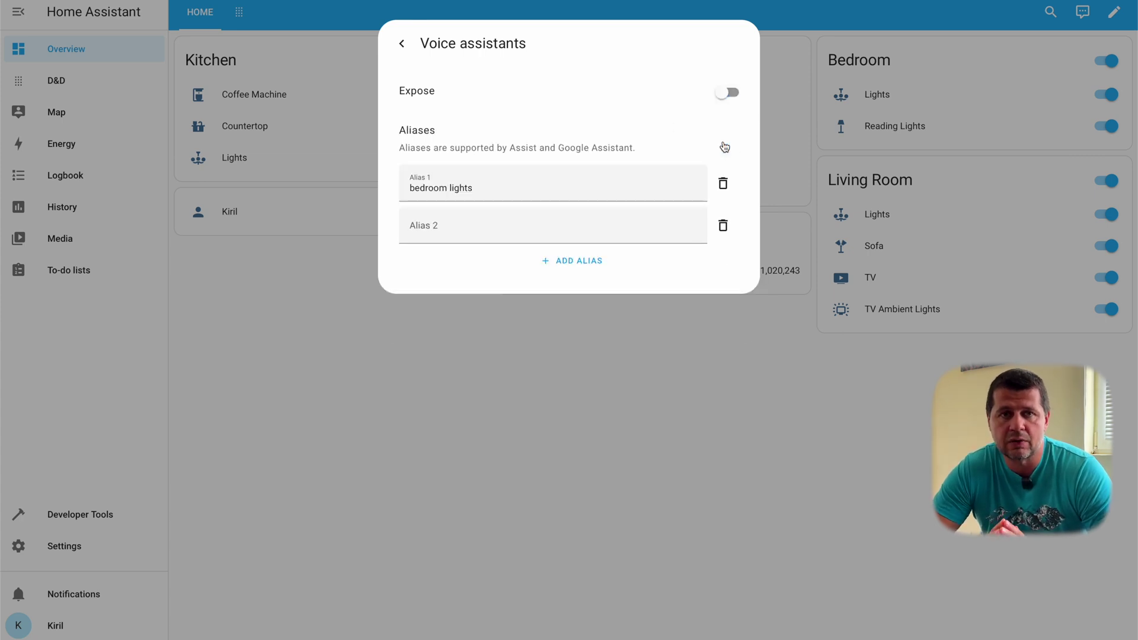
left_click(713, 94)
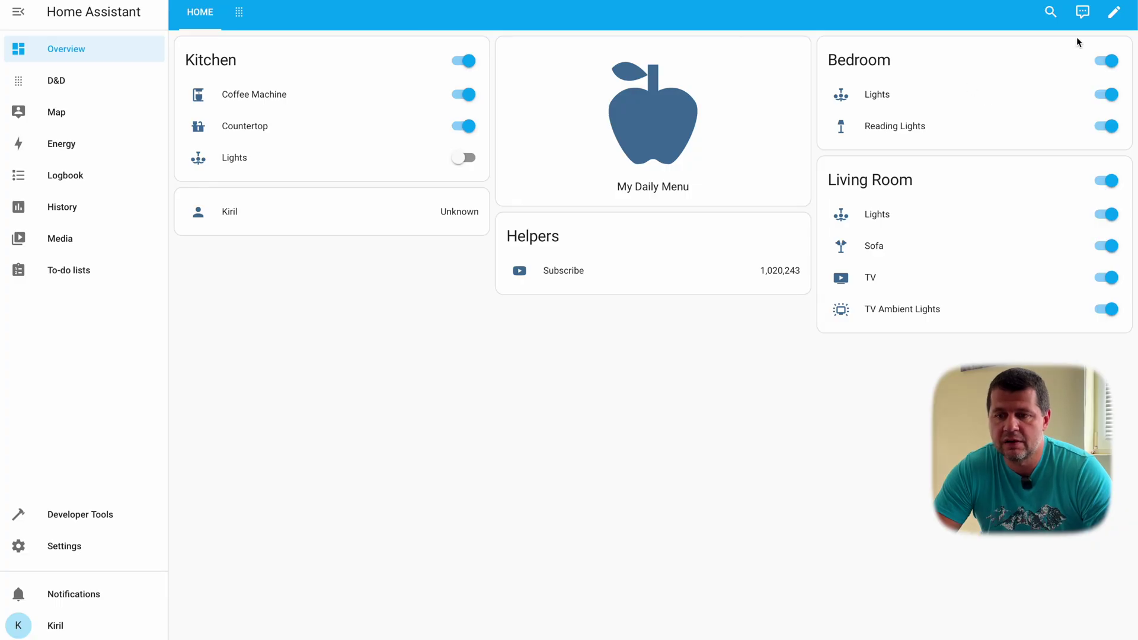
Step: Open Assist again and send the request "i will not read anymore in the bedroom save me some money"
left_click(1082, 12)
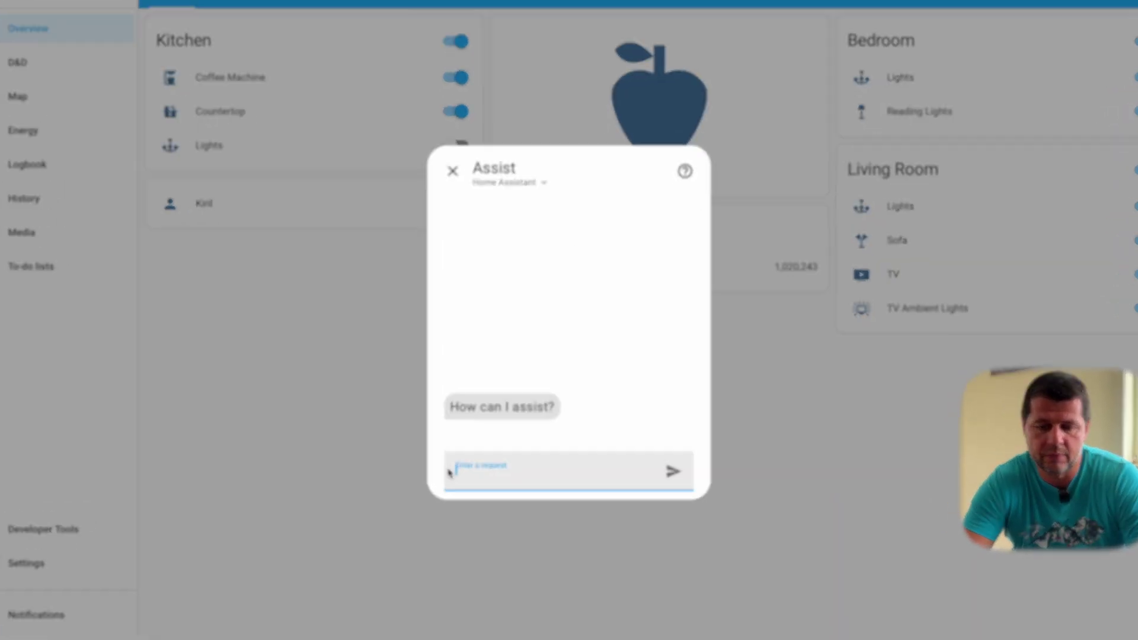
type("i will not read anymore in the bedroom save")
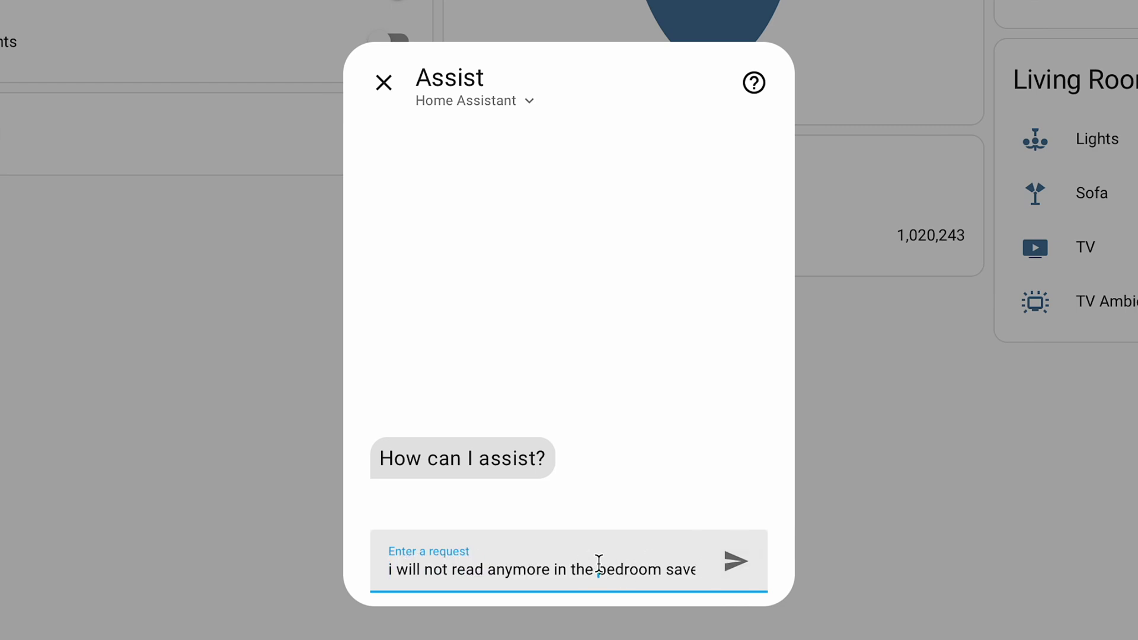
type(" me some money")
key("Return")
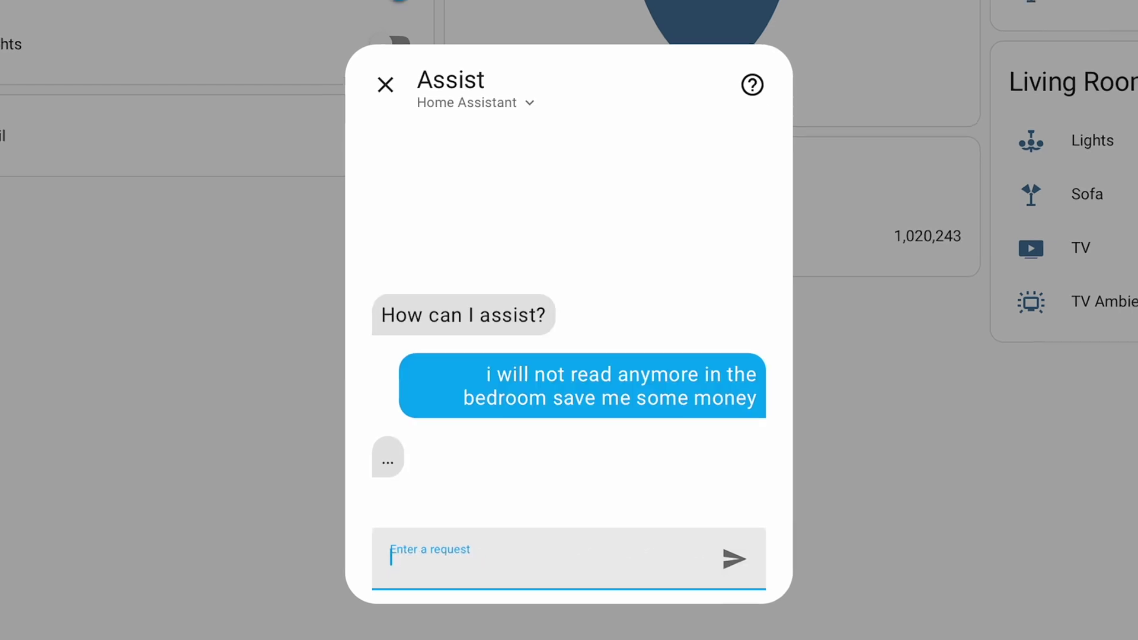
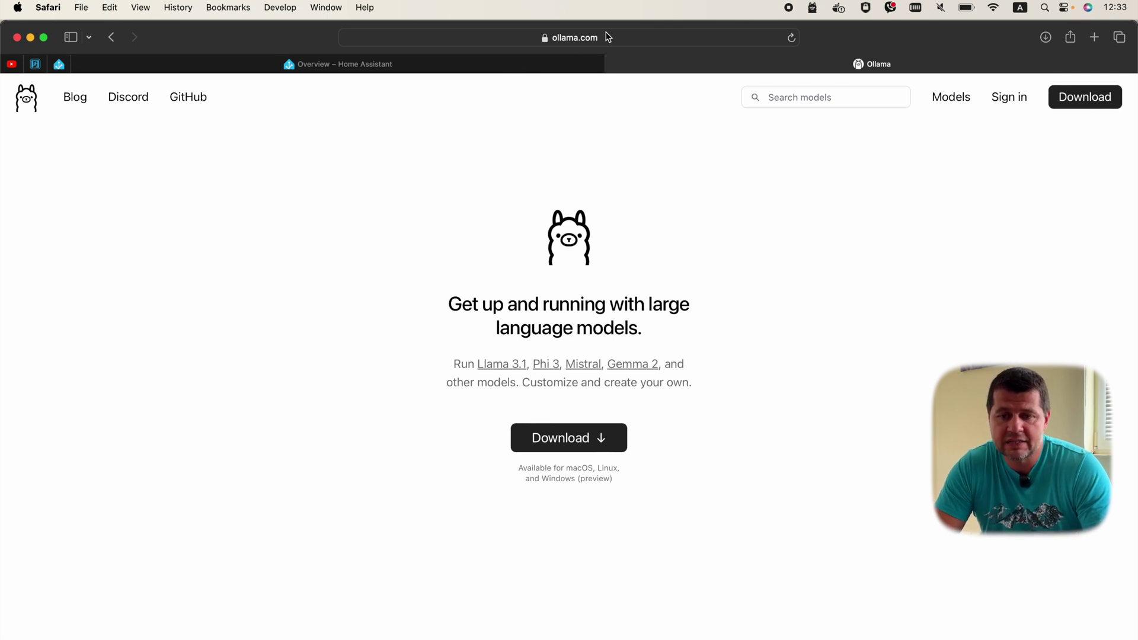
Step: Switch to Terminal and enter the command export OLLAMA_HOST=192.168.8.38 at the prompt without running it
left_click(813, 9)
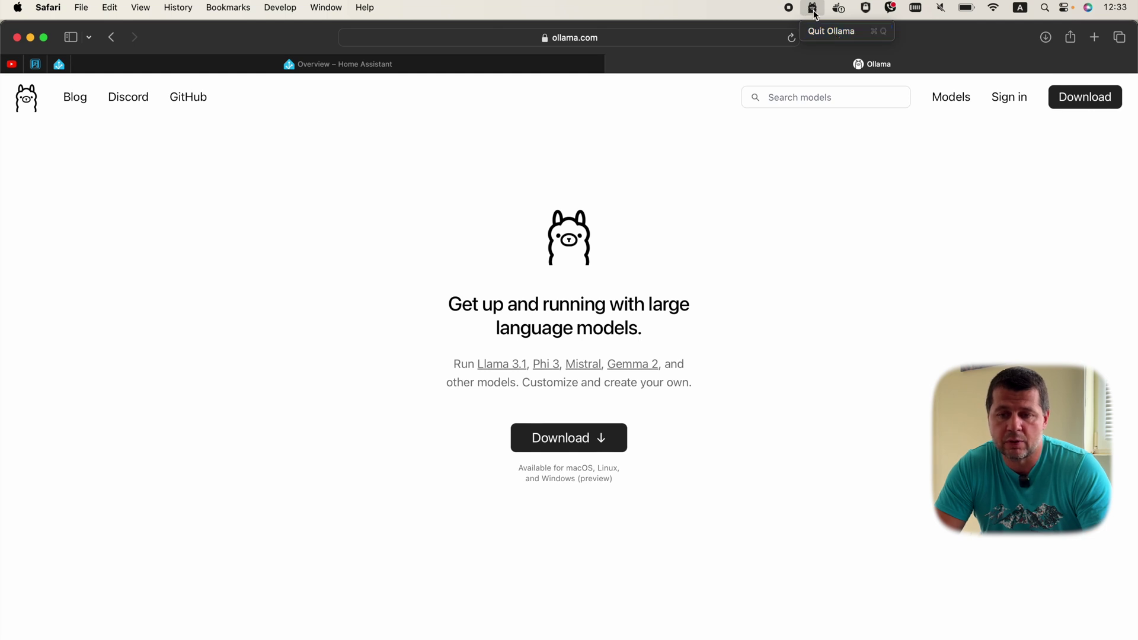
left_click(356, 64)
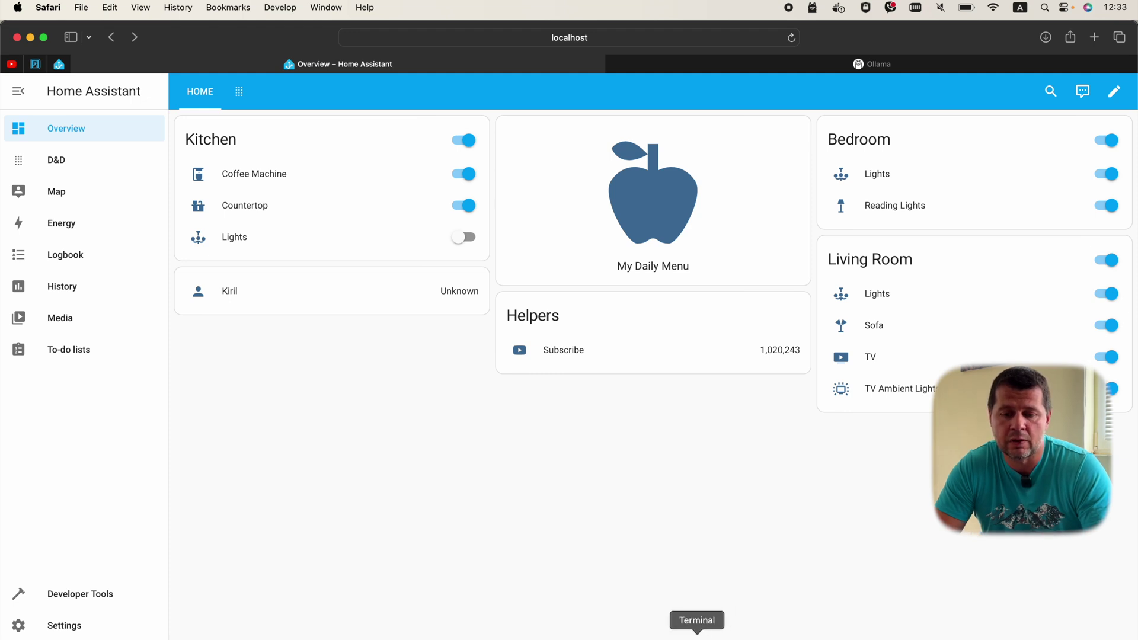
left_click(697, 635)
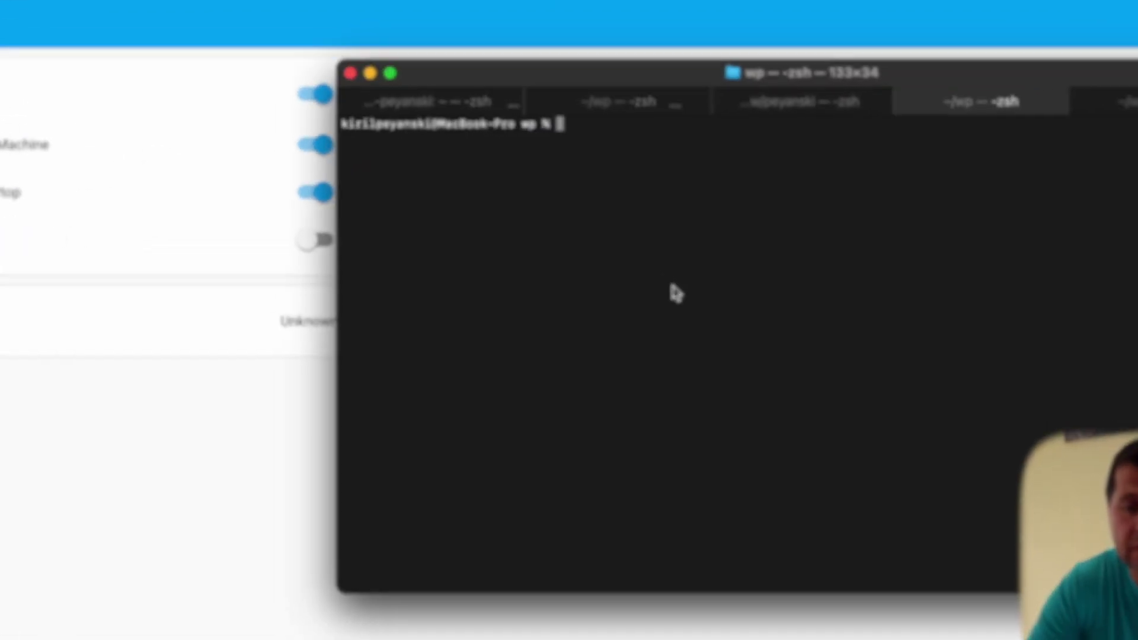
type("export OLLAMA_HOST=192.168.8.38")
left_click(591, 182)
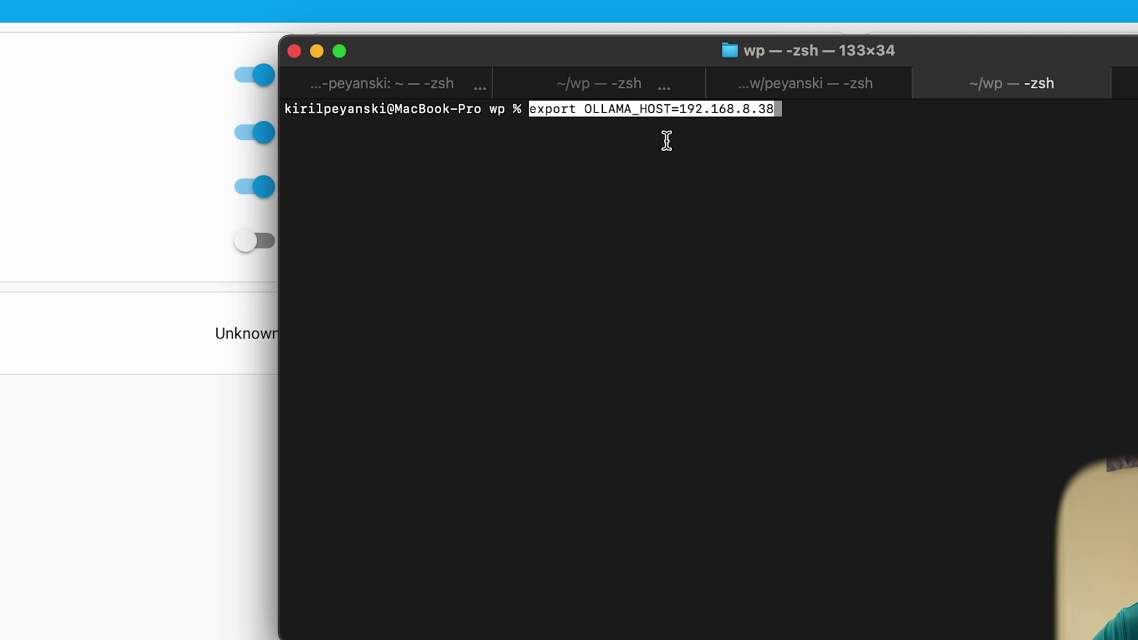
left_click(753, 110)
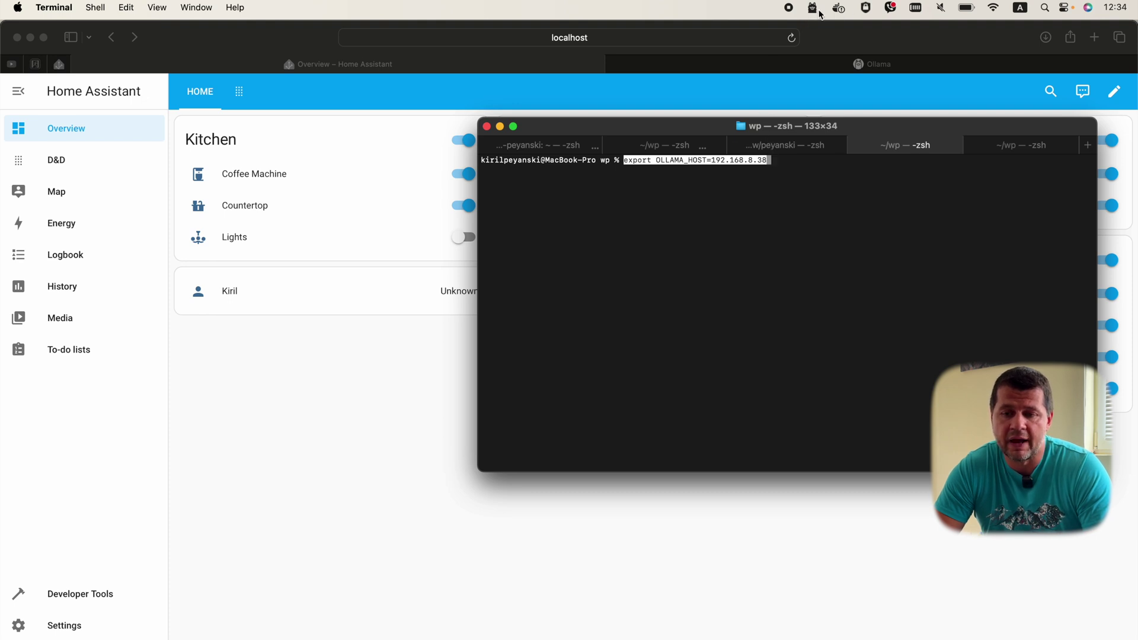
Step: Load home-assistant.io in place of the Ollama website, search its integrations for ollama and open the Ollama integration page
left_click(668, 63)
left_click(658, 42)
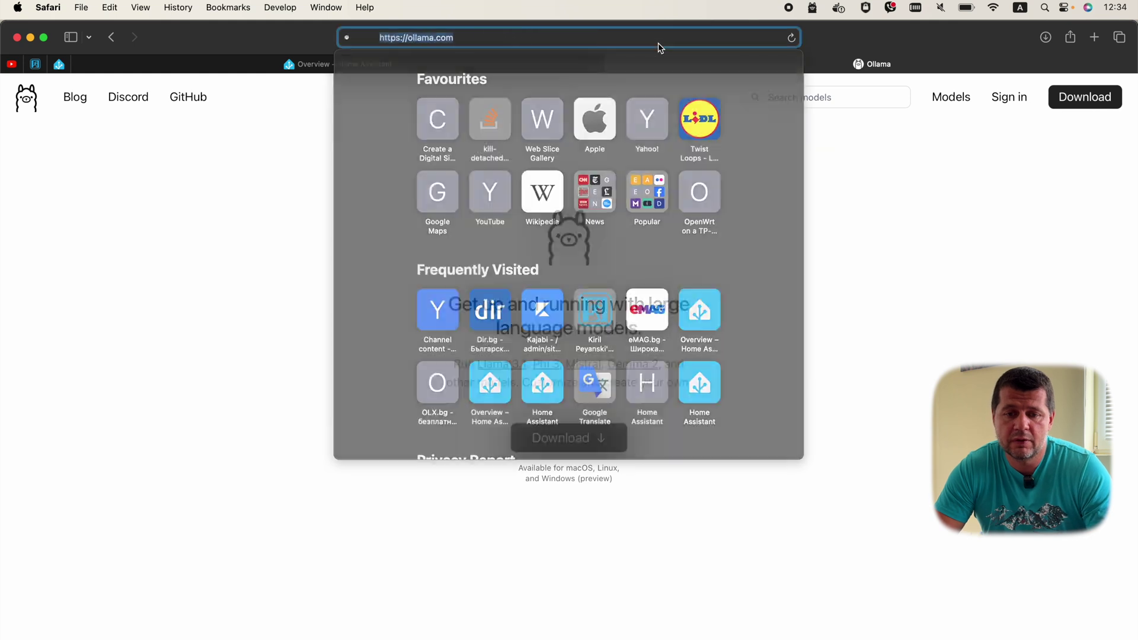
type("ho")
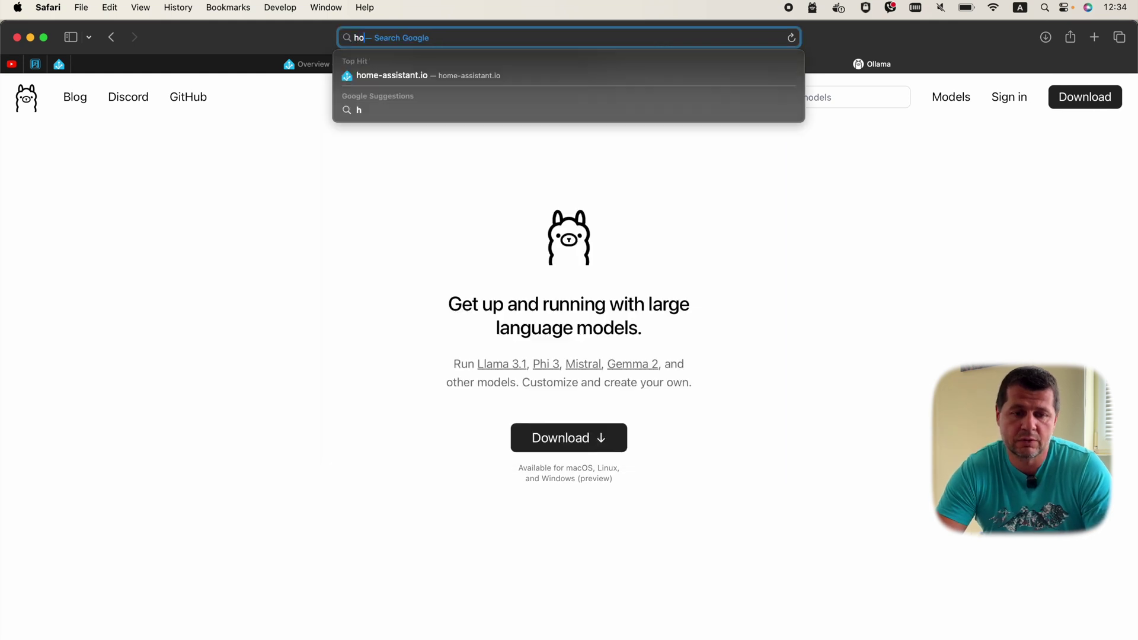
key("Return")
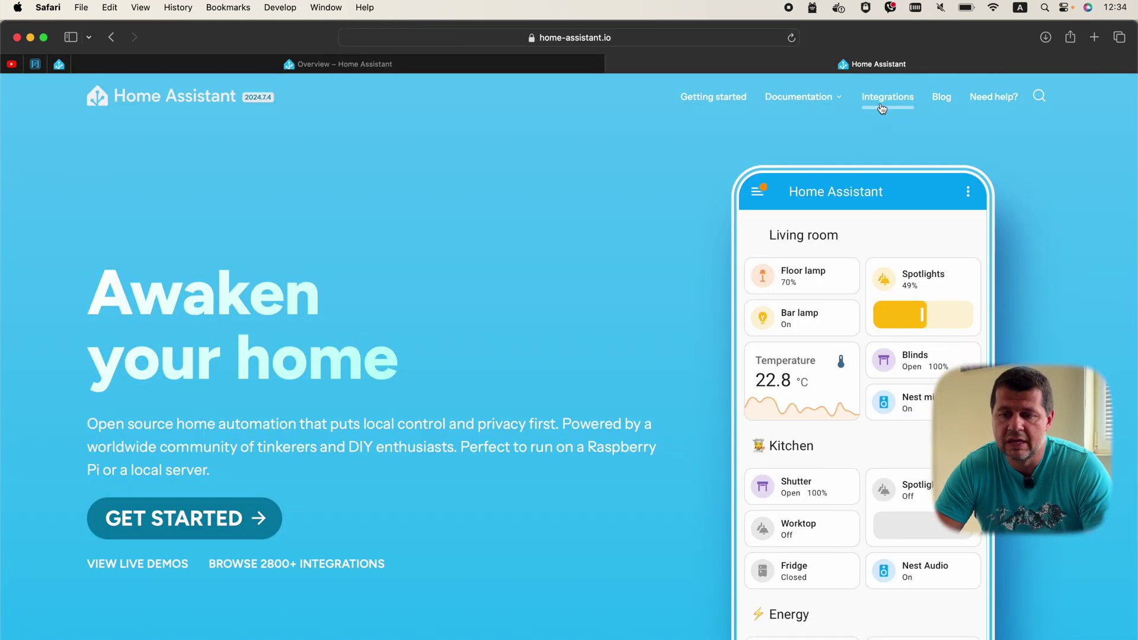
left_click(883, 100)
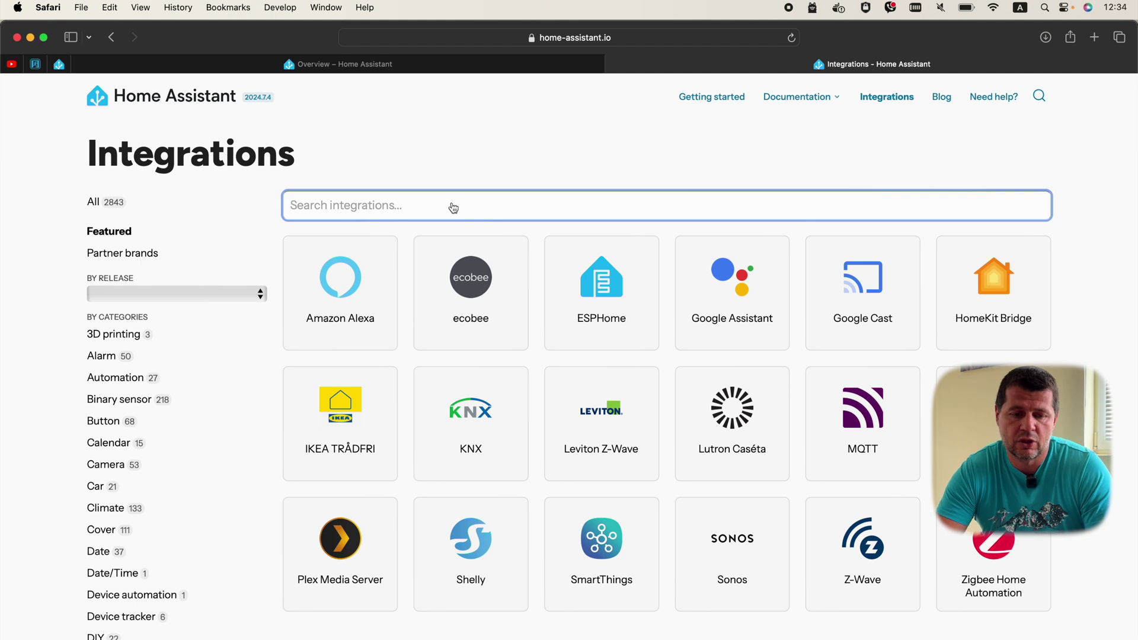
type("ollama")
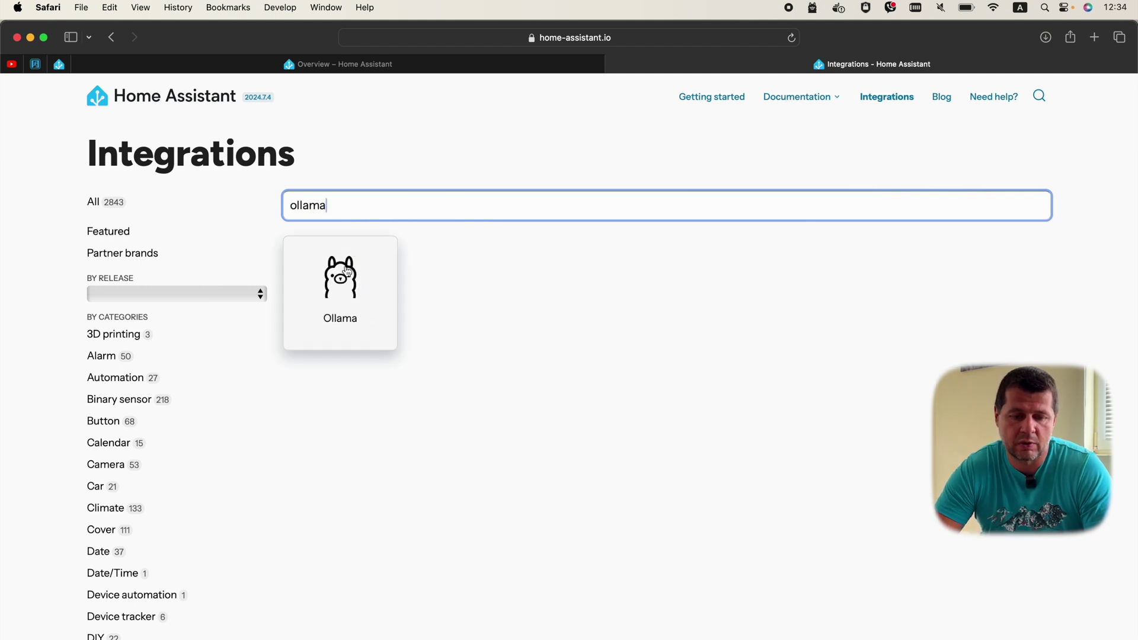
key("Return")
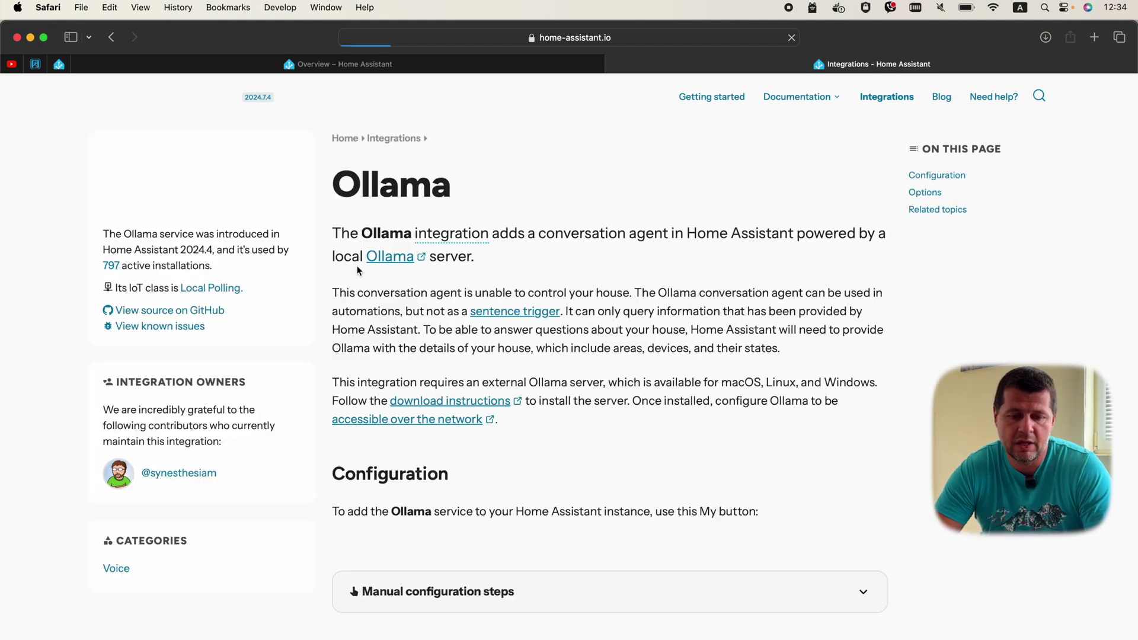
Step: Open the "accessible over the network" link from the Ollama integration documentation separately and bring up the GitHub FAQ page
scroll(507, 318, "down", 1)
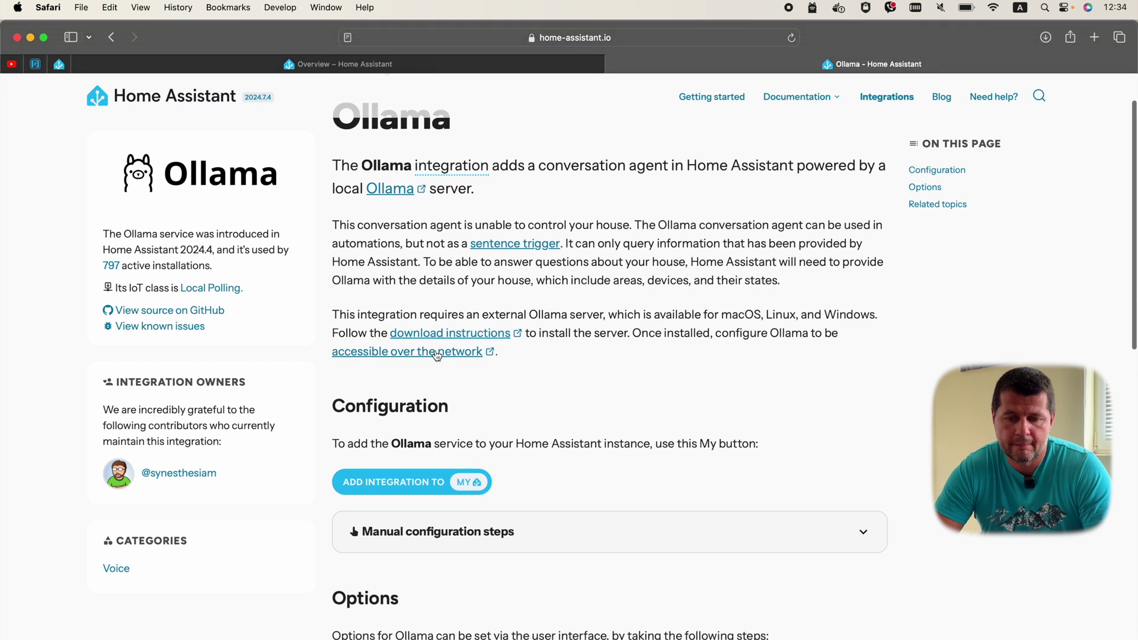
right_click(437, 354)
left_click(456, 355)
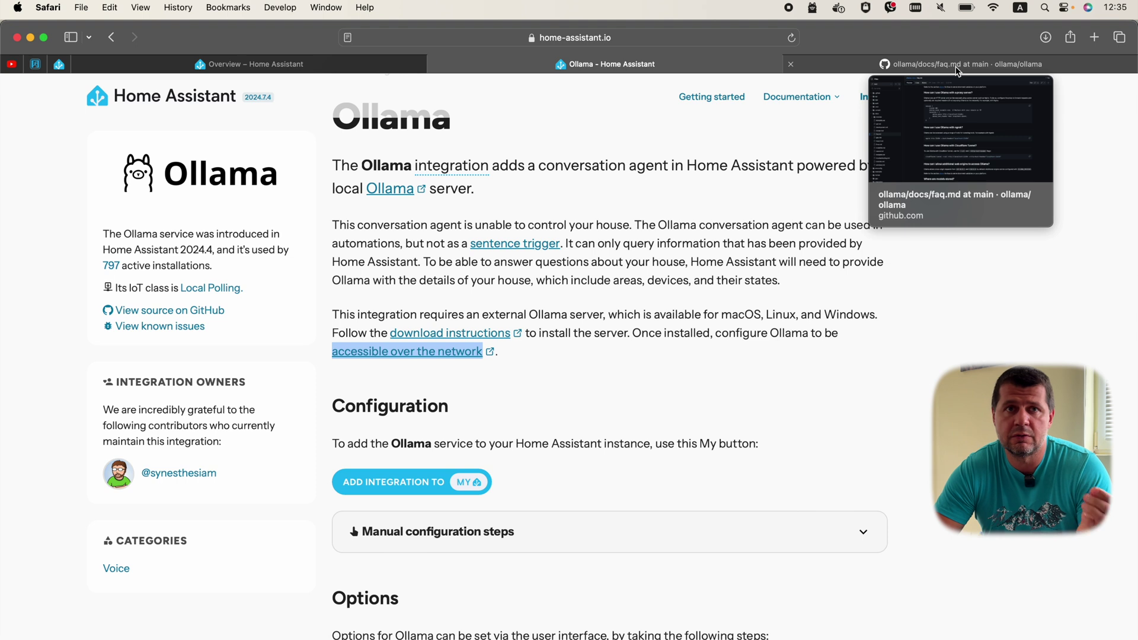
left_click(955, 66)
Step: Examine the Ollama FAQ sections on exposing the server and setting environment variables on Mac, Linux and Windows
scroll(655, 340, "down", 2)
scroll(654, 340, "up", 10)
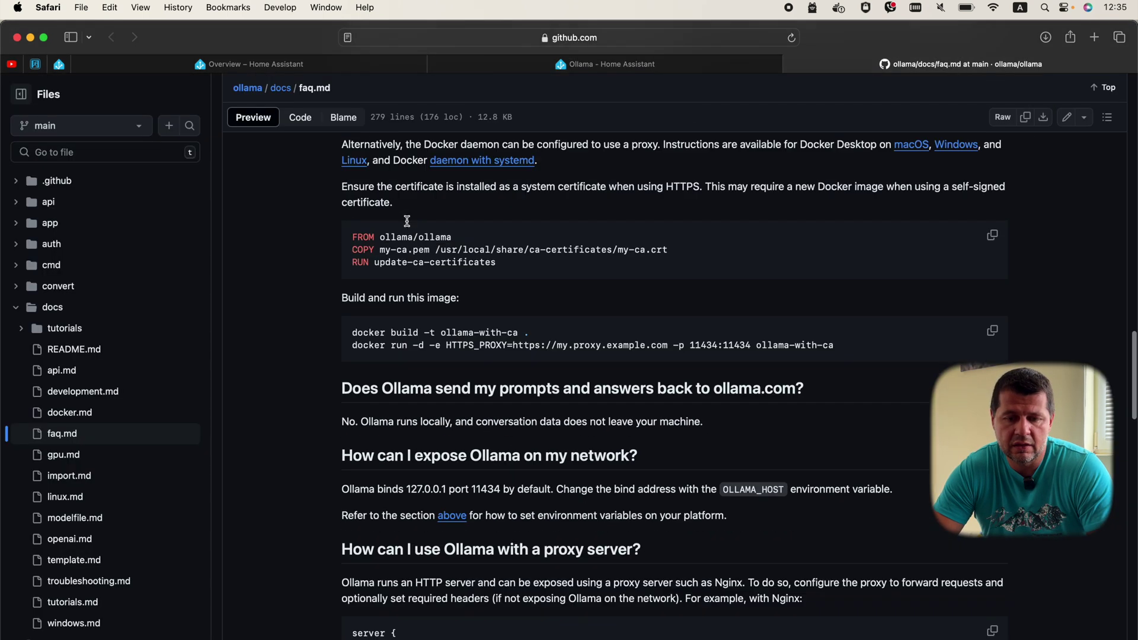
scroll(407, 221, "up", 6)
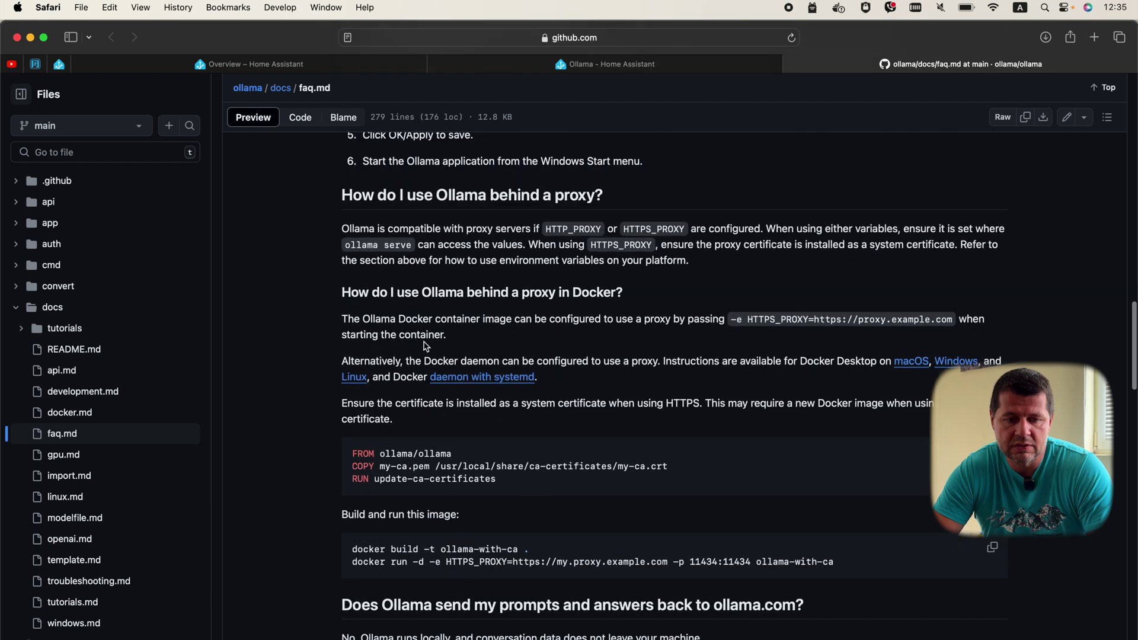
scroll(424, 346, "up", 10)
scroll(424, 346, "up", 4)
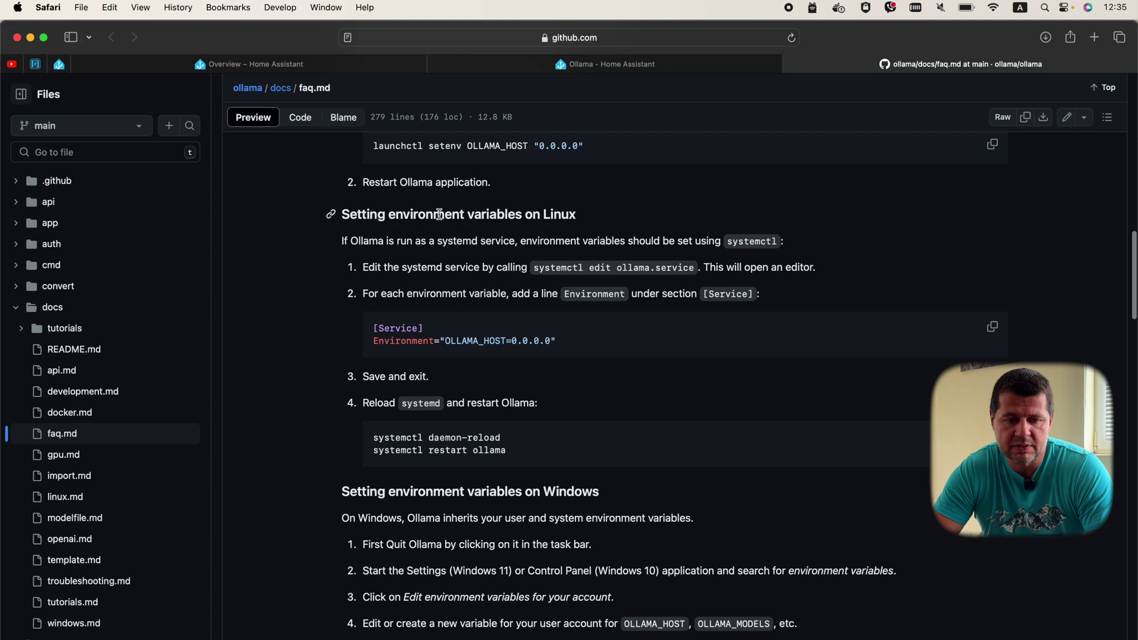
scroll(439, 214, "up", 12)
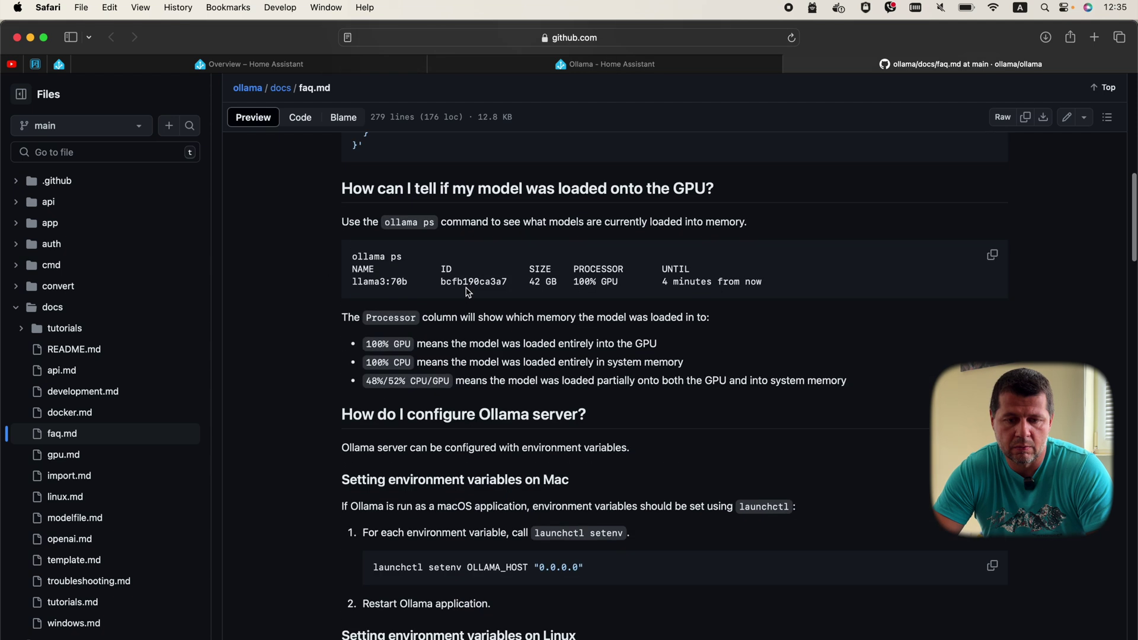
scroll(465, 291, "up", 3)
scroll(466, 290, "down", 19)
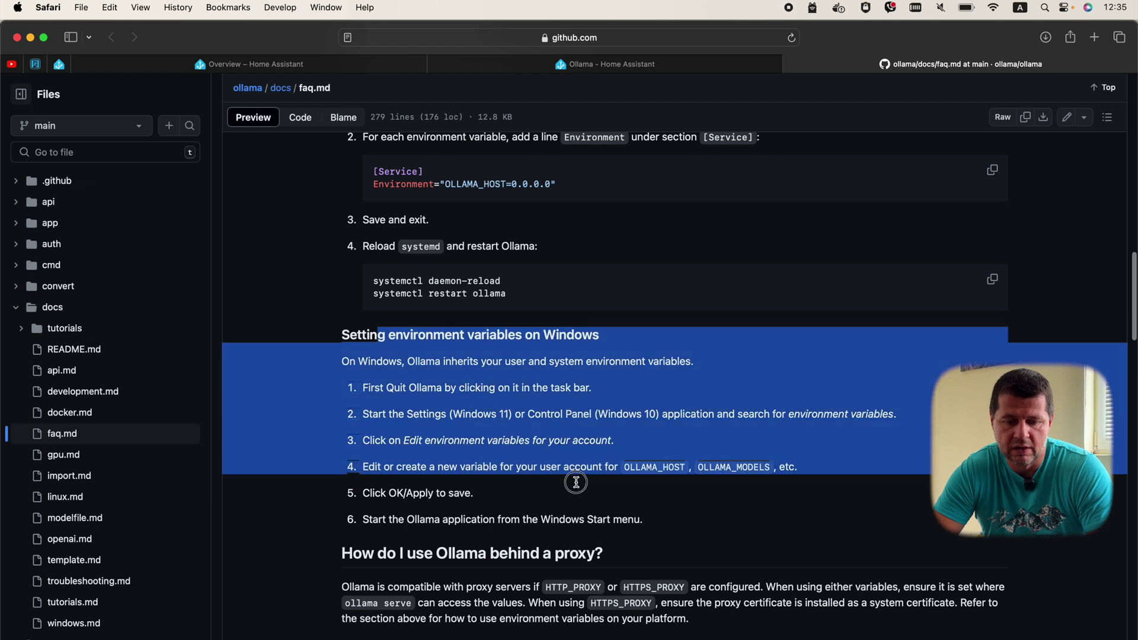
Step: Return to the Home Assistant instance and start adding a new Ollama integration from Devices & Services
left_click(560, 65)
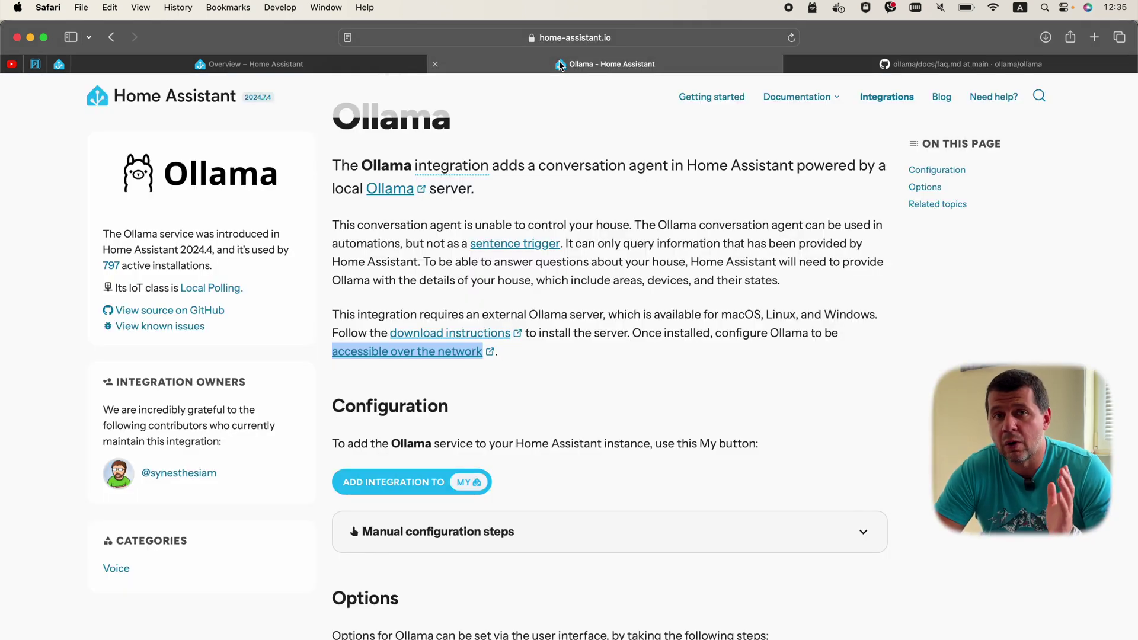
left_click(314, 62)
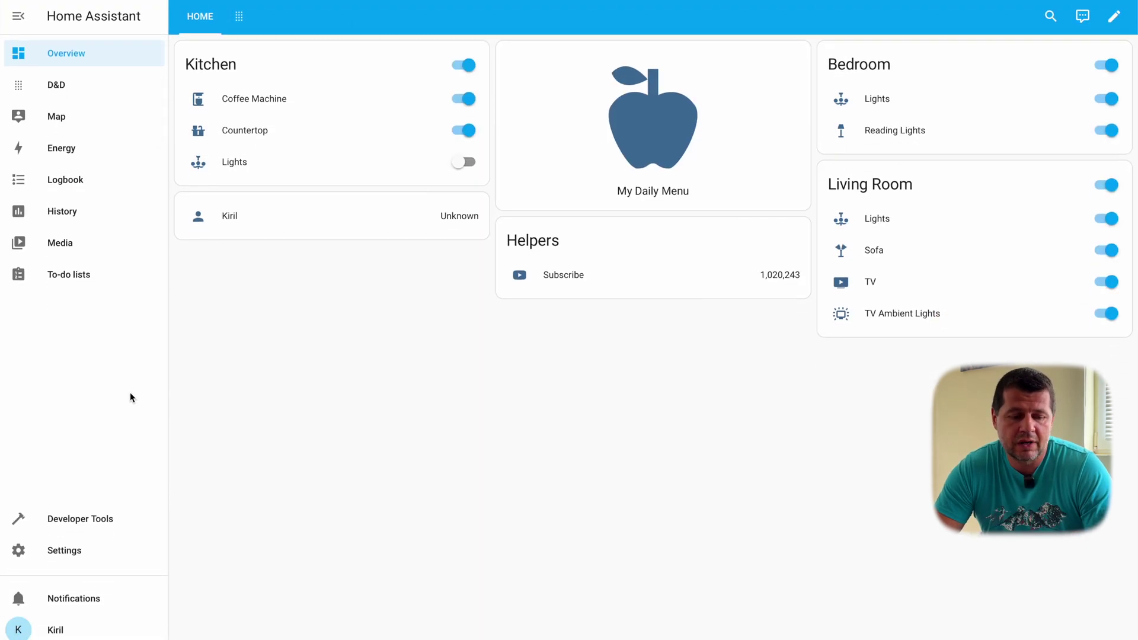
left_click(76, 541)
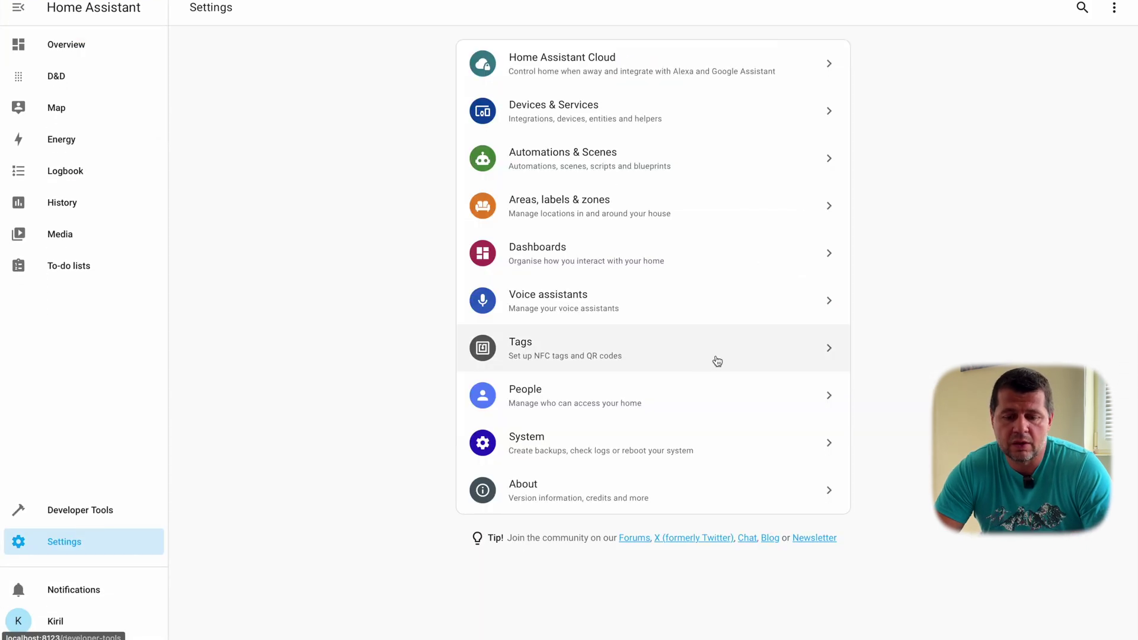
left_click(574, 130)
left_click(1053, 617)
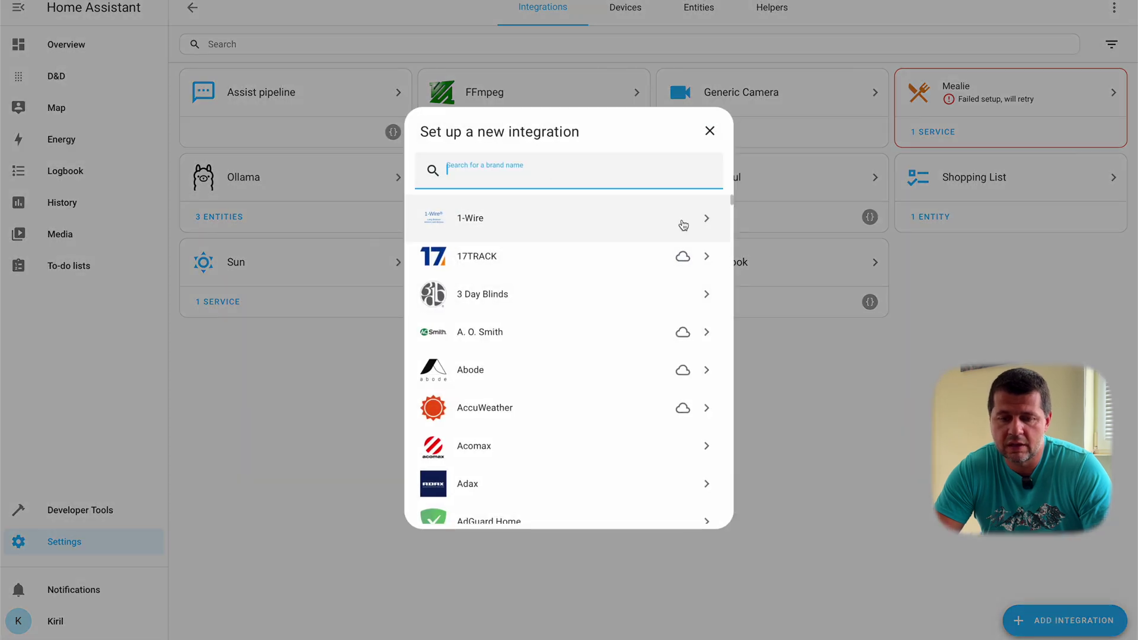
type("oll")
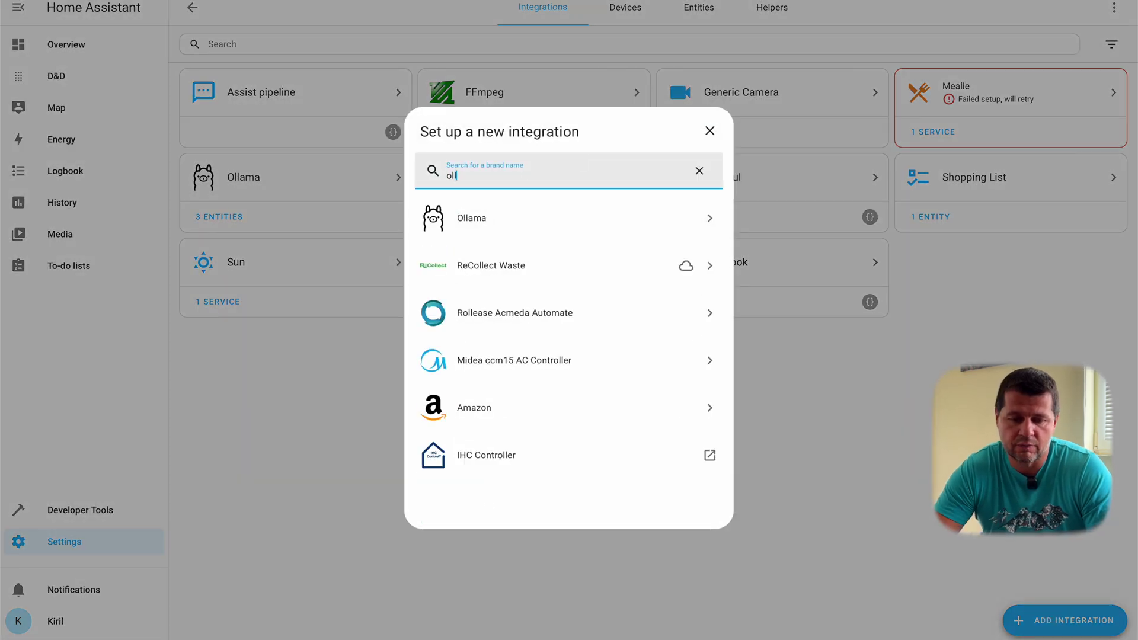
left_click(458, 235)
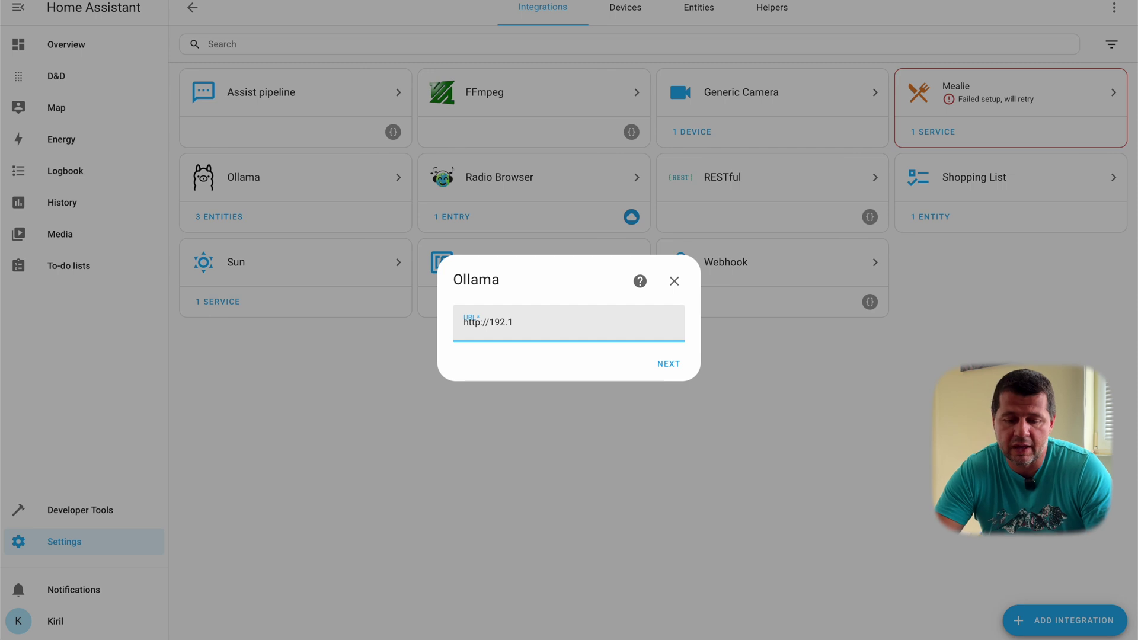
type("68.8.37")
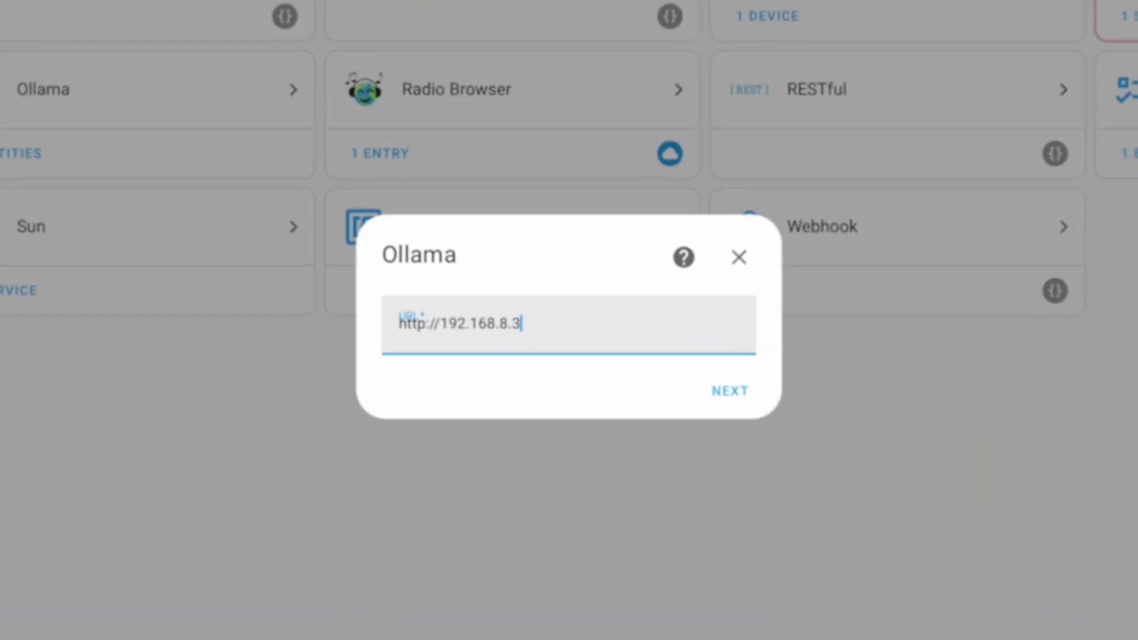
key("BackSpace")
type("8:11434")
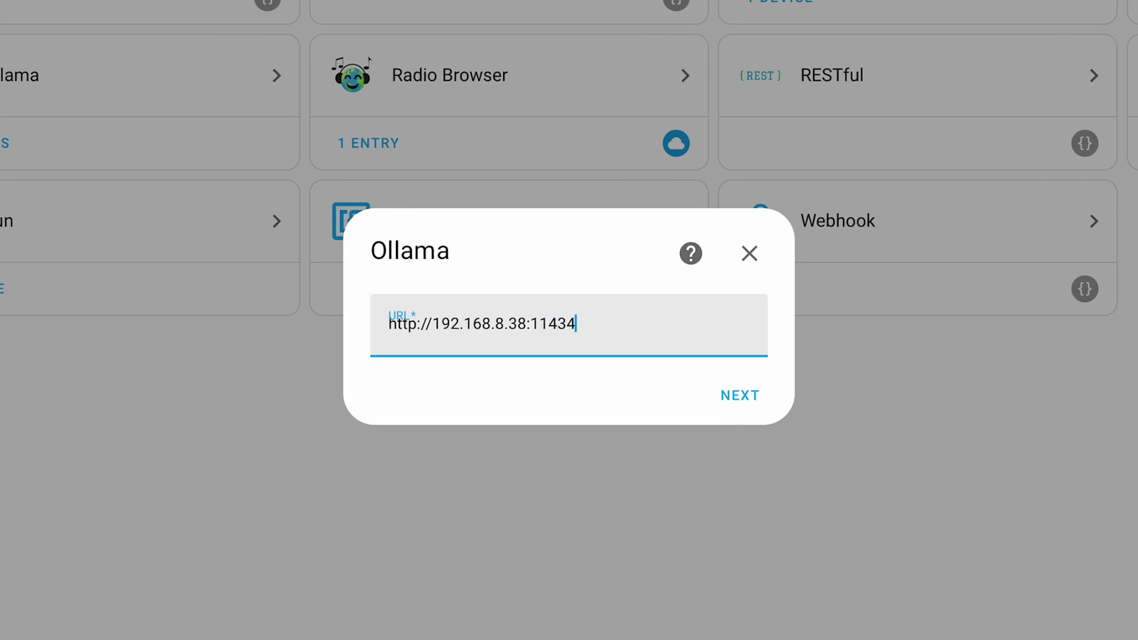
key("Return")
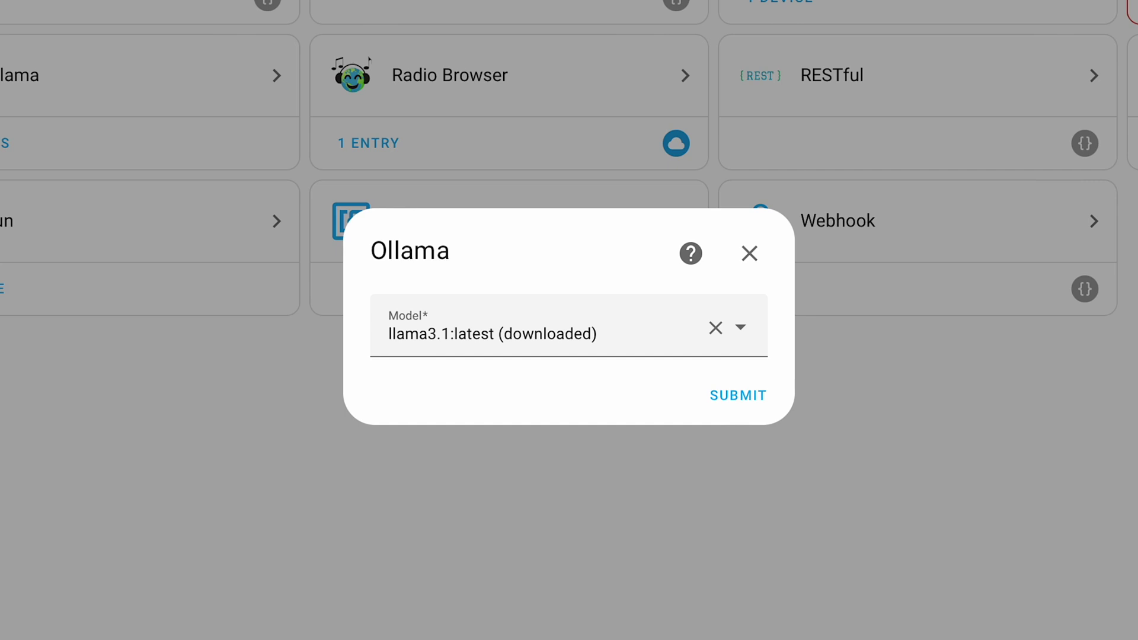
Step: Open the model choices in the Ollama setup and review the downloaded and available models
left_click(467, 323)
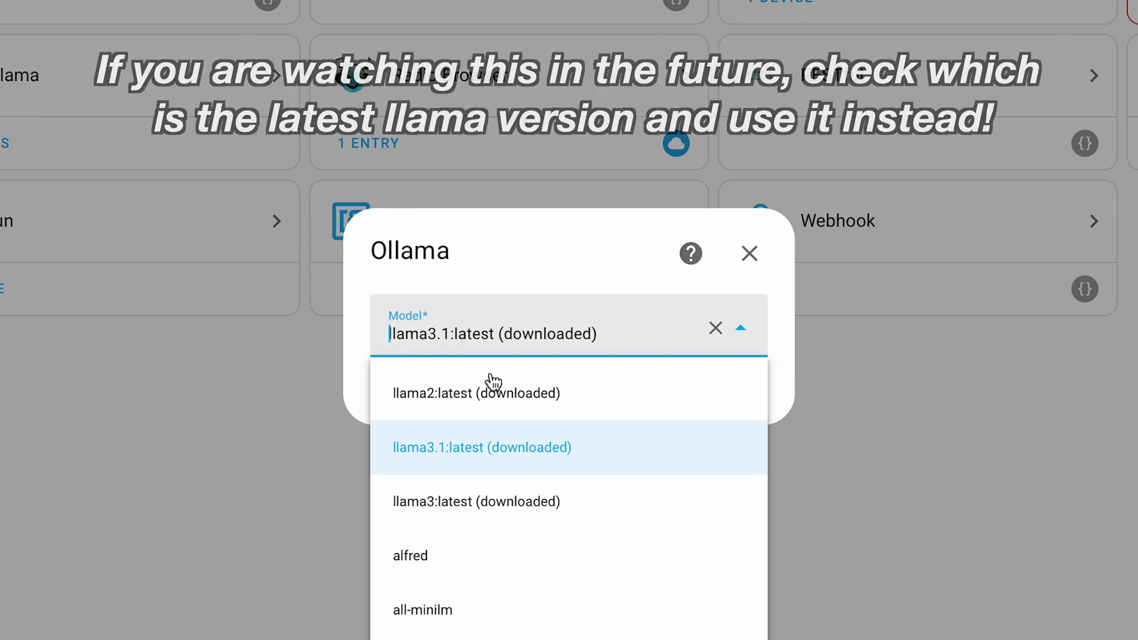
left_click(483, 301)
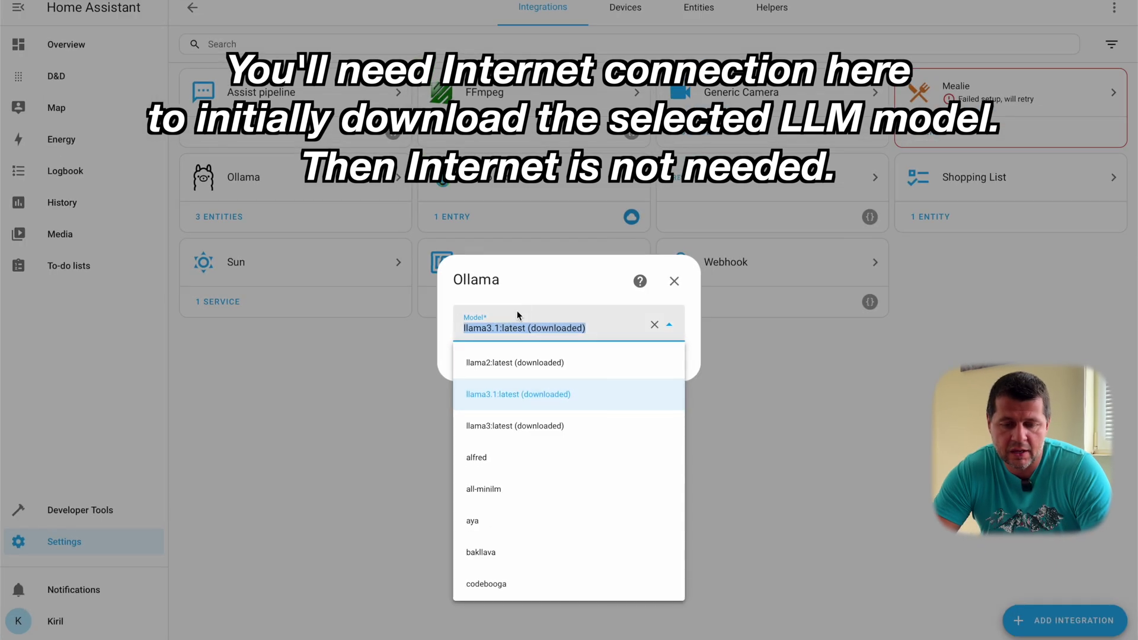
left_click(525, 314)
left_click(521, 332)
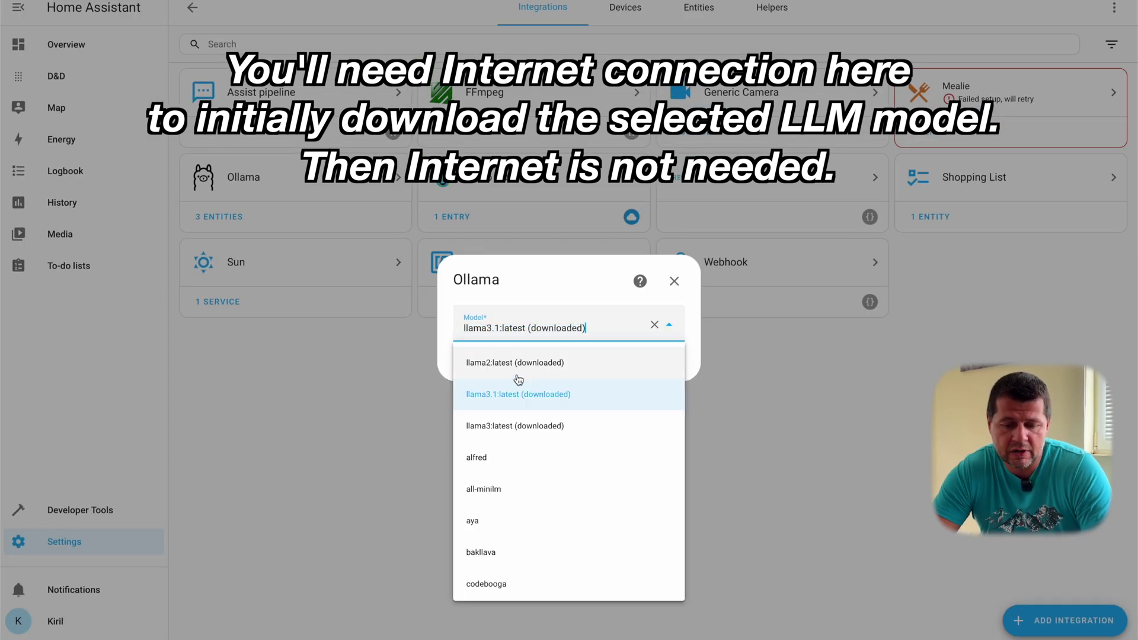